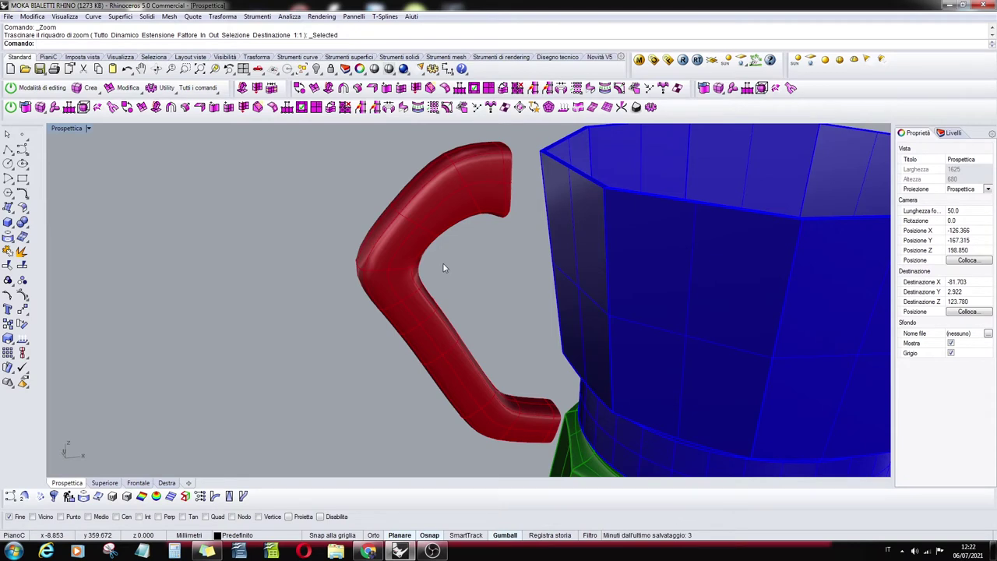
In the front view, hide the red handle layer (Manico e po...) and show the Disegni tecnici layer
left_click(138, 483)
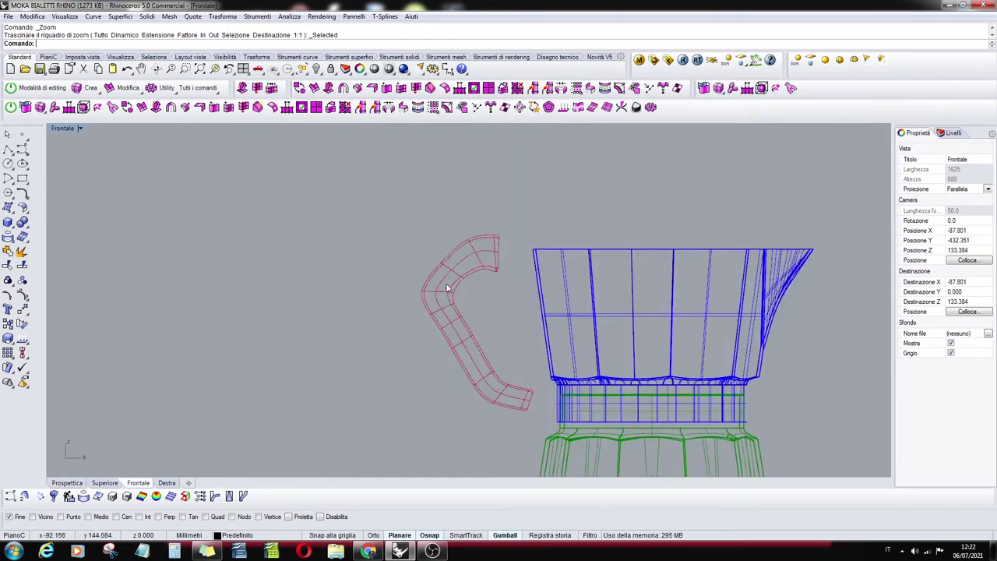
left_click(950, 133)
left_click_drag(930, 135, 913, 137)
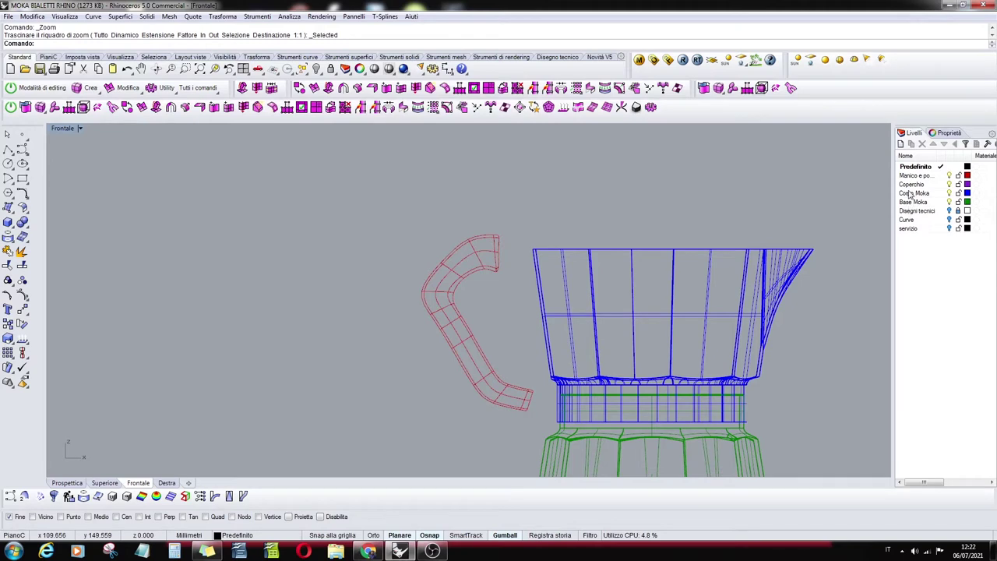
left_click(950, 177)
left_click(950, 211)
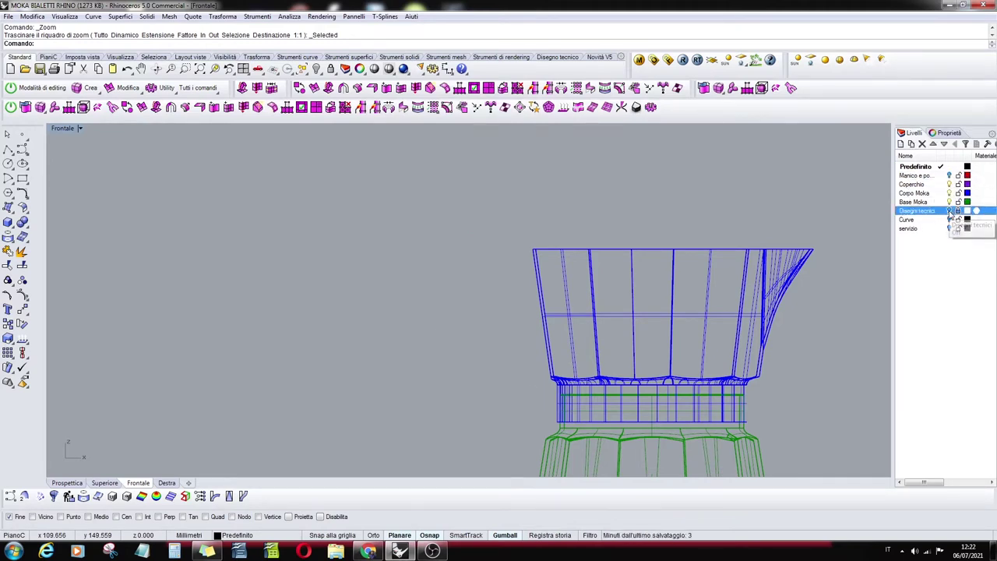
Draw a vertical line about 16.4 mm long along the handle's upper end in the technical drawing, with Ortho on
scroll(456, 314, "up", 2)
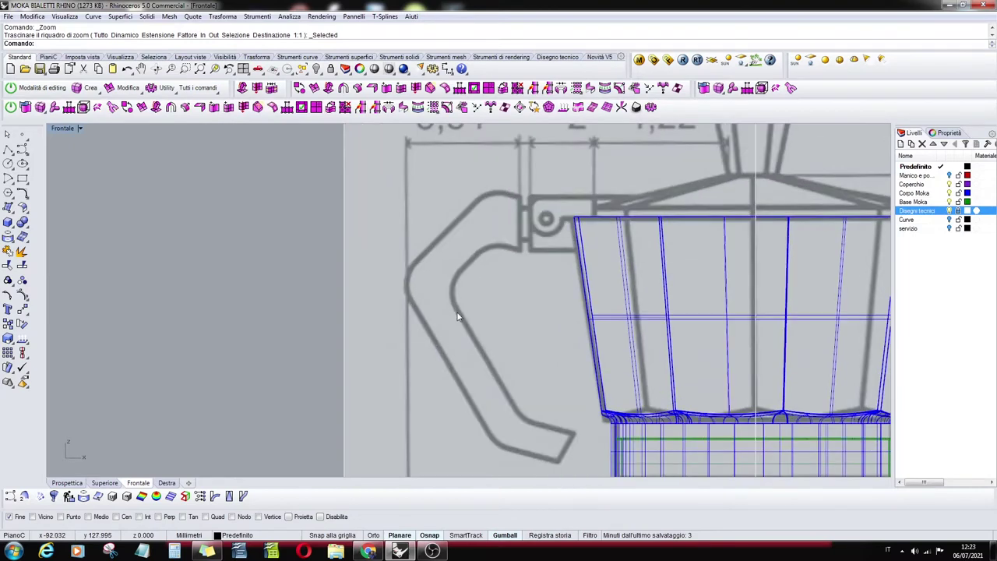
scroll(580, 257, "up", 2)
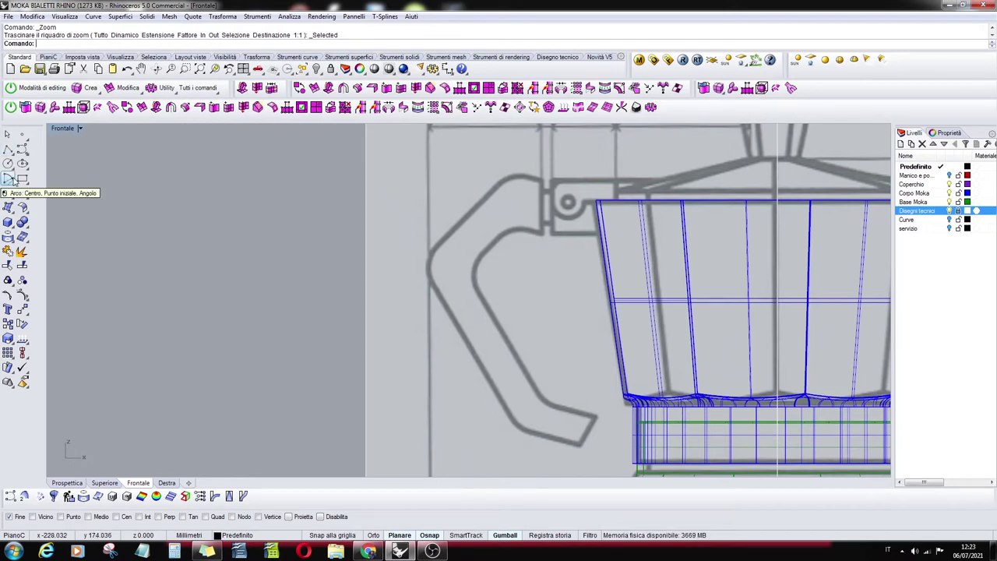
left_click(12, 158)
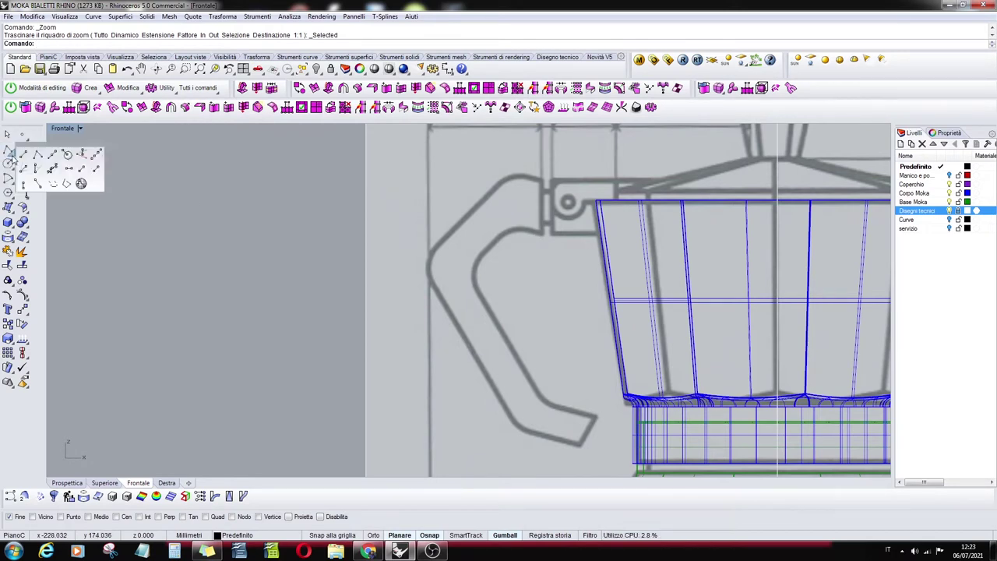
left_click_drag(52, 149, 130, 152)
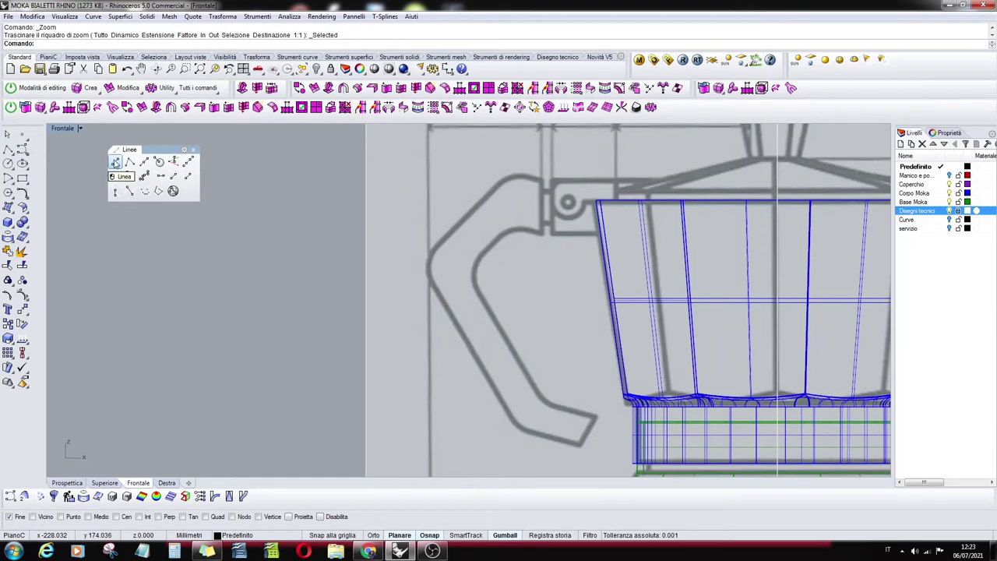
left_click(115, 163)
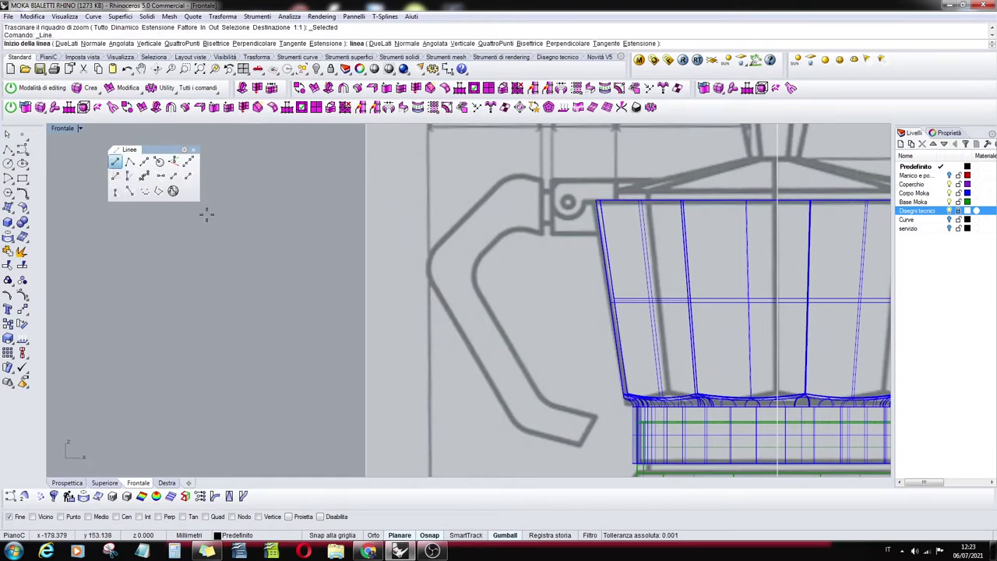
scroll(534, 200, "up", 3)
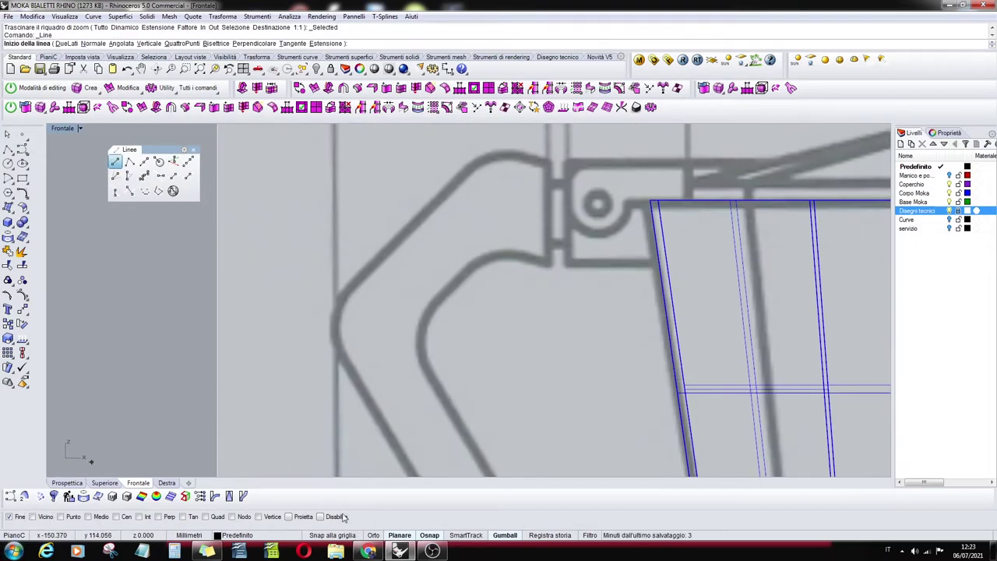
left_click(547, 164)
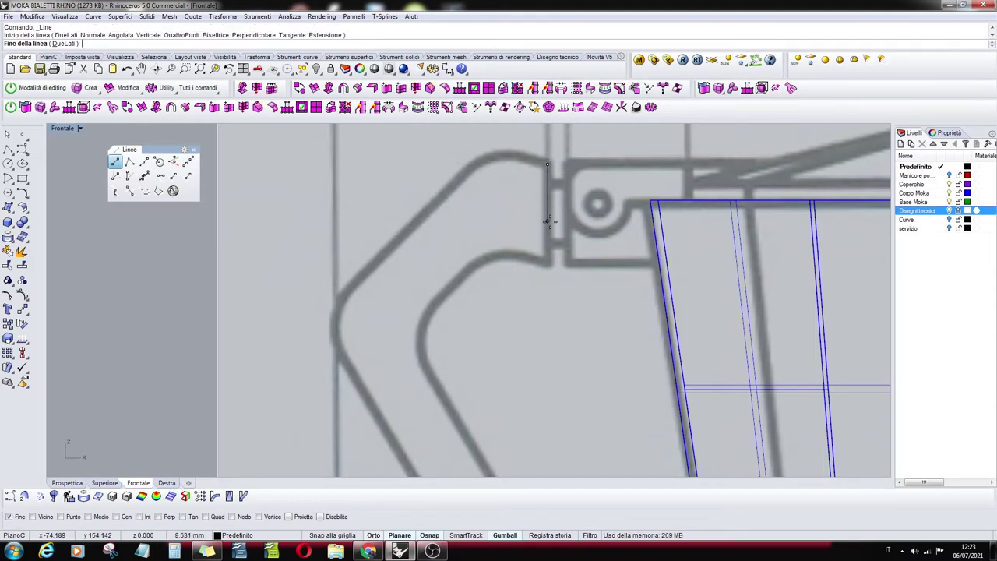
left_click(548, 263)
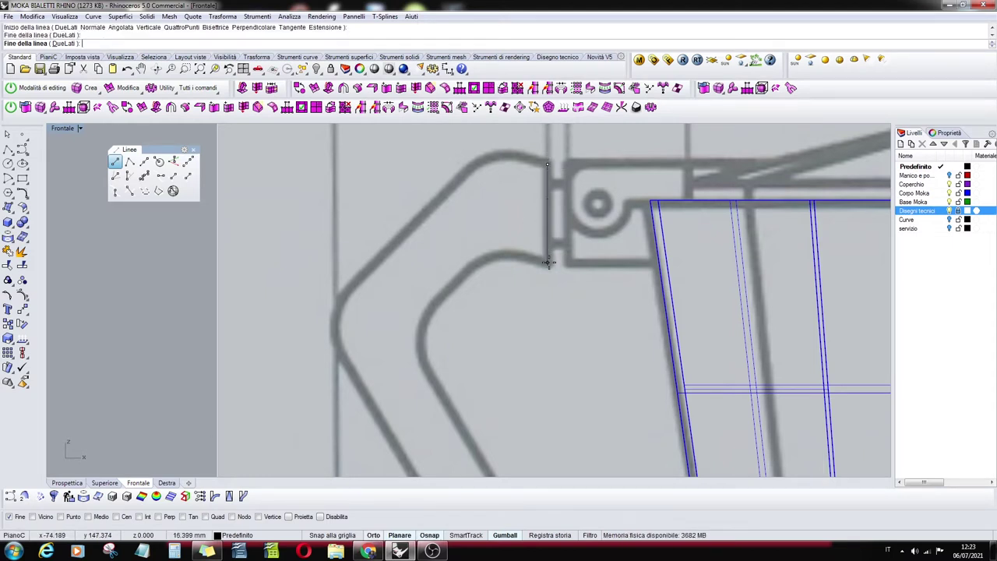
Trace the handle's inner edge with a short line from the end line's lower corner and a separate line along the upper slanted stretch
right_click(543, 272)
left_click(546, 265)
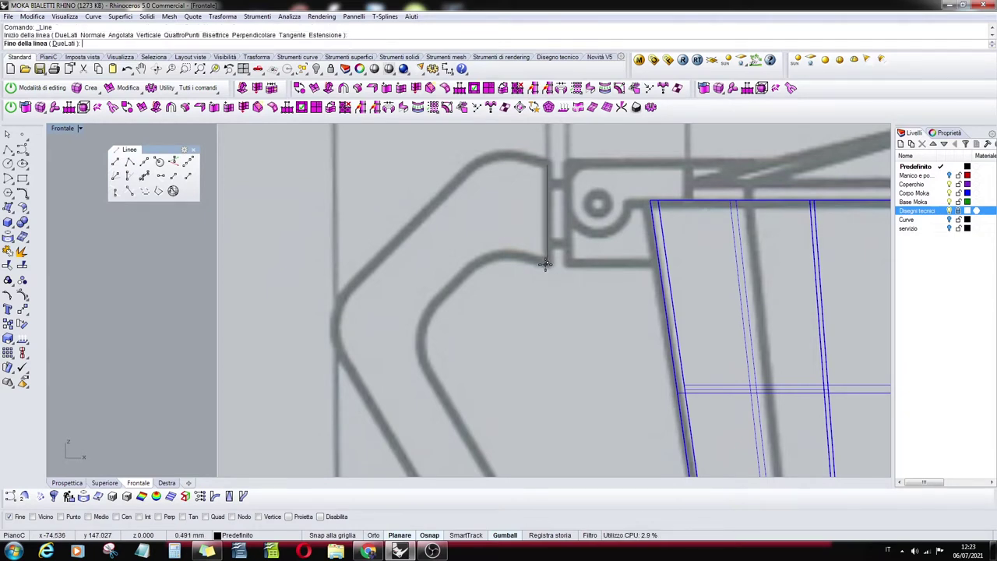
left_click(525, 258)
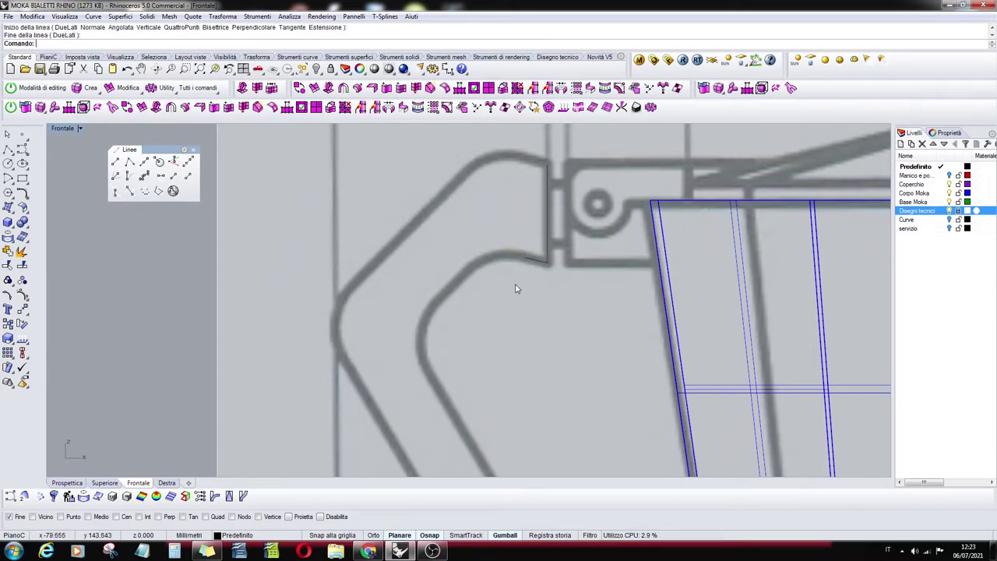
right_click(488, 274)
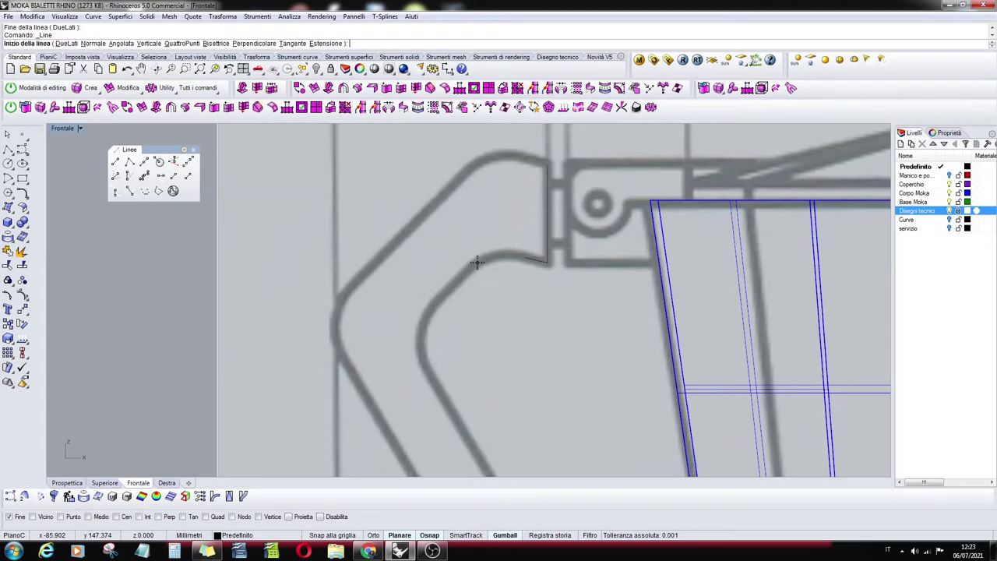
left_click(478, 263)
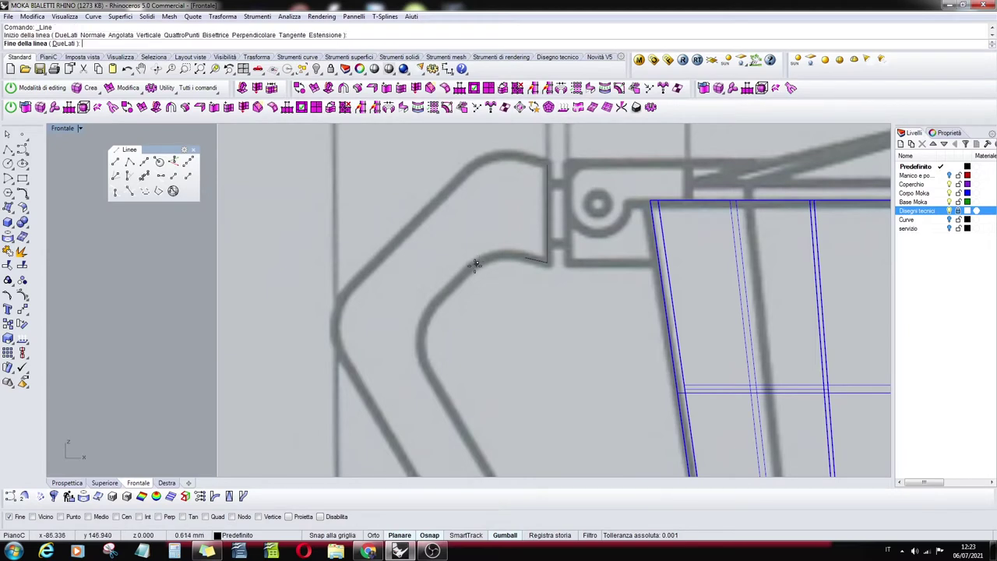
left_click(429, 309)
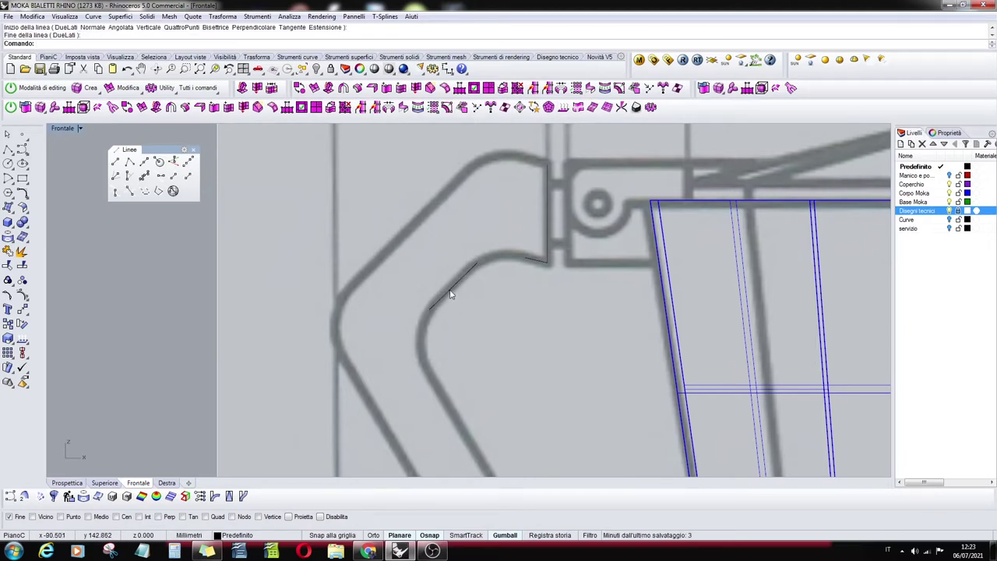
Trace the long straight inner edge of the handle and the short inner edge, about 13 mm, down to its lower tip
mouse_move(491, 296)
right_mouse_down()
mouse_move(525, 296)
mouse_move(566, 185)
mouse_move(541, 146)
right_mouse_up()
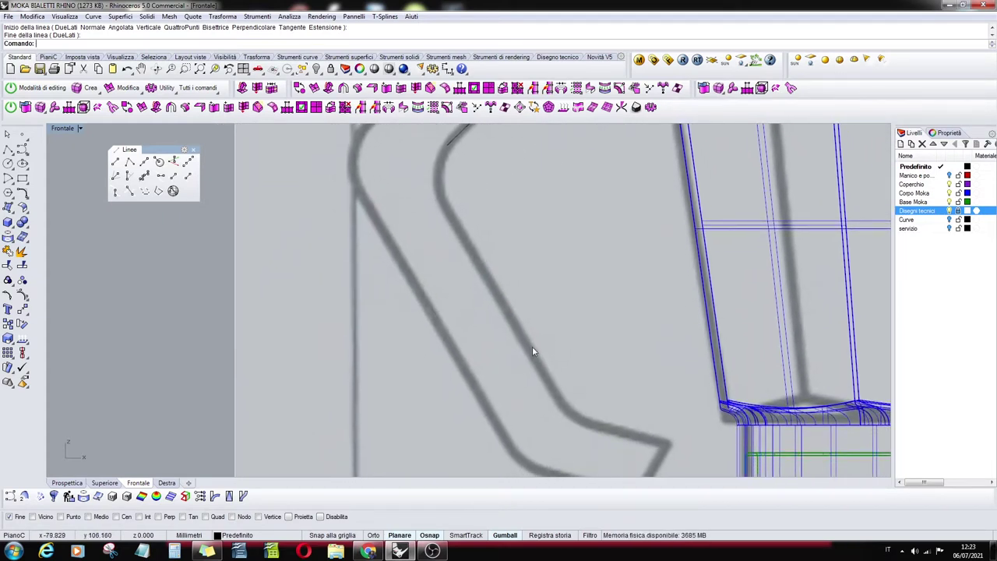
key("Return")
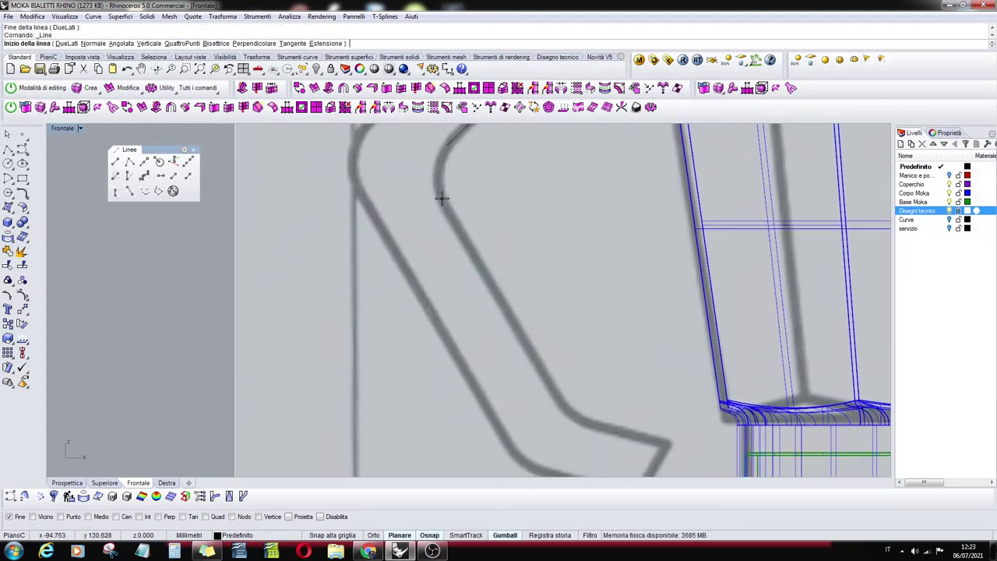
left_click(442, 199)
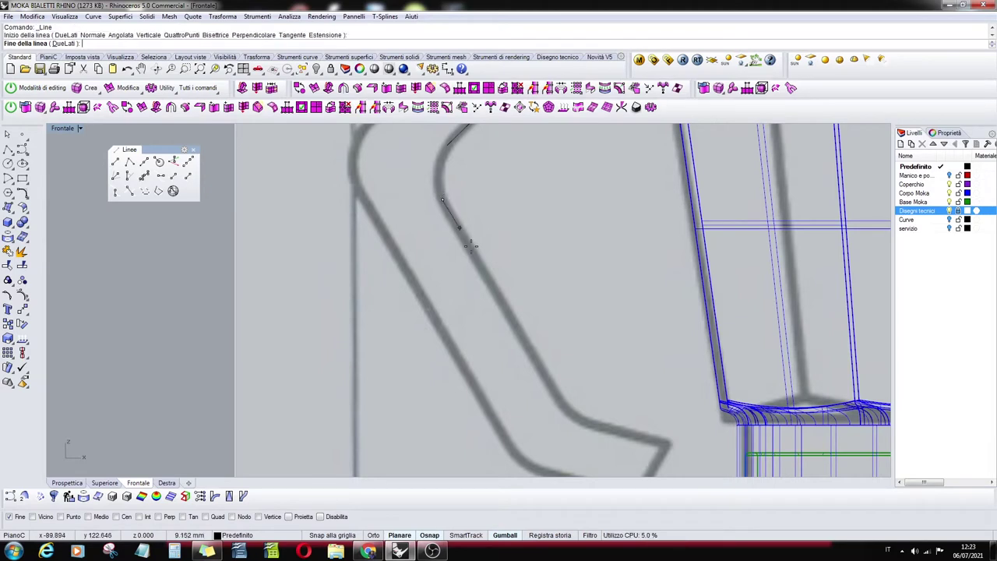
left_click(563, 405)
key("Return")
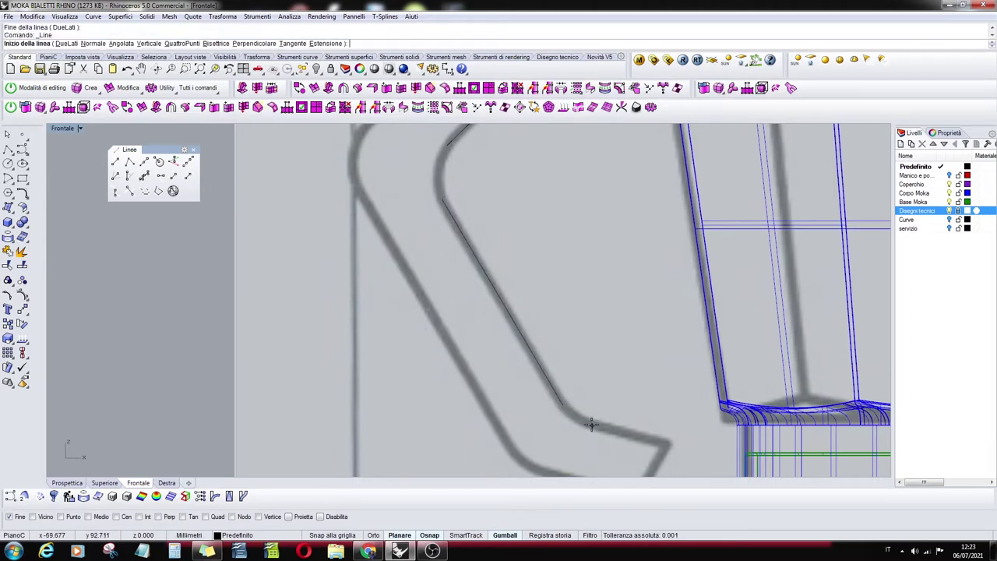
left_click(591, 423)
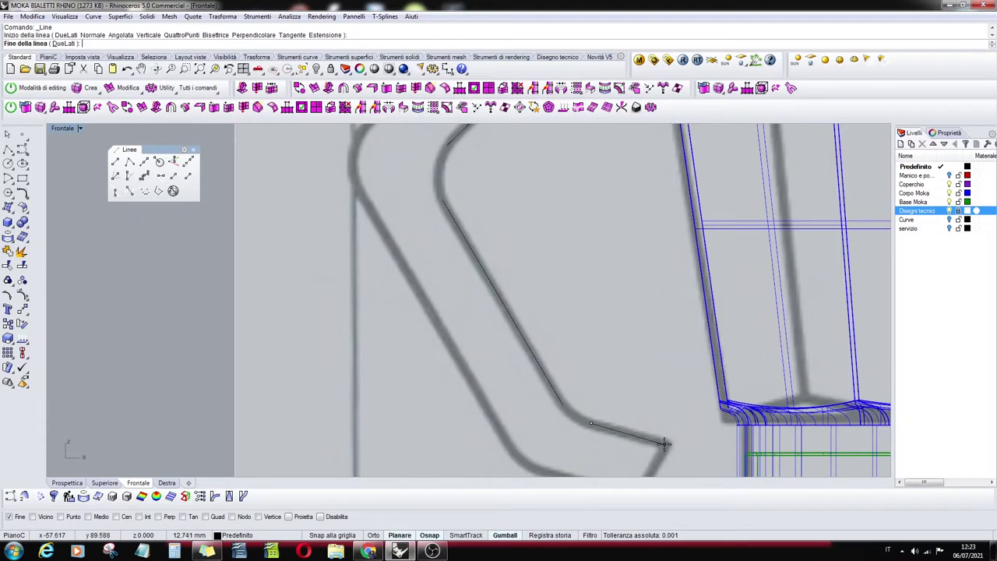
left_click(666, 444)
Draw a line about 9.4 mm long across the handle's lower end, plus a line along the straight lower outer edge up to the bend
right_click_drag(667, 421, 663, 256)
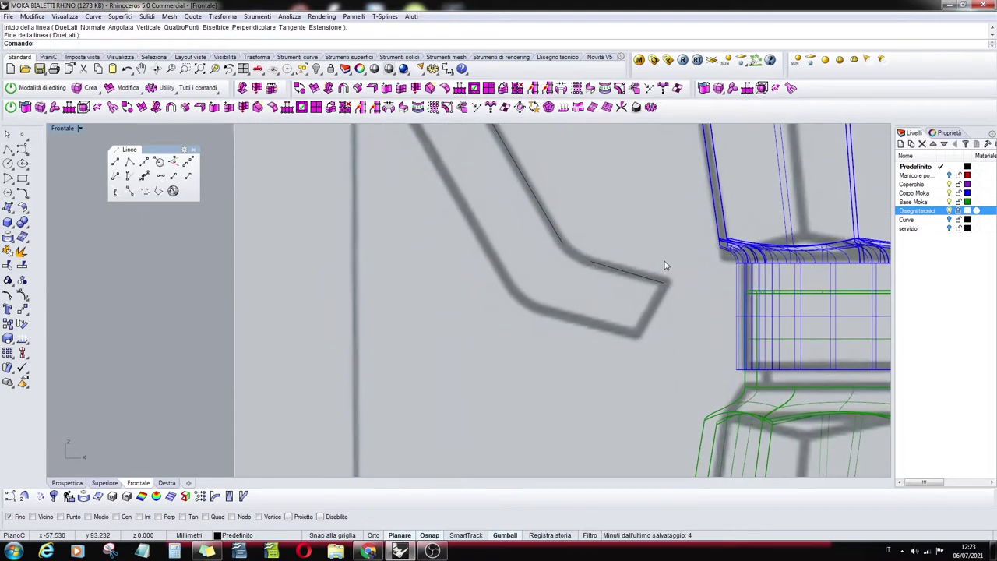
scroll(663, 265, "up", 1)
key("Return")
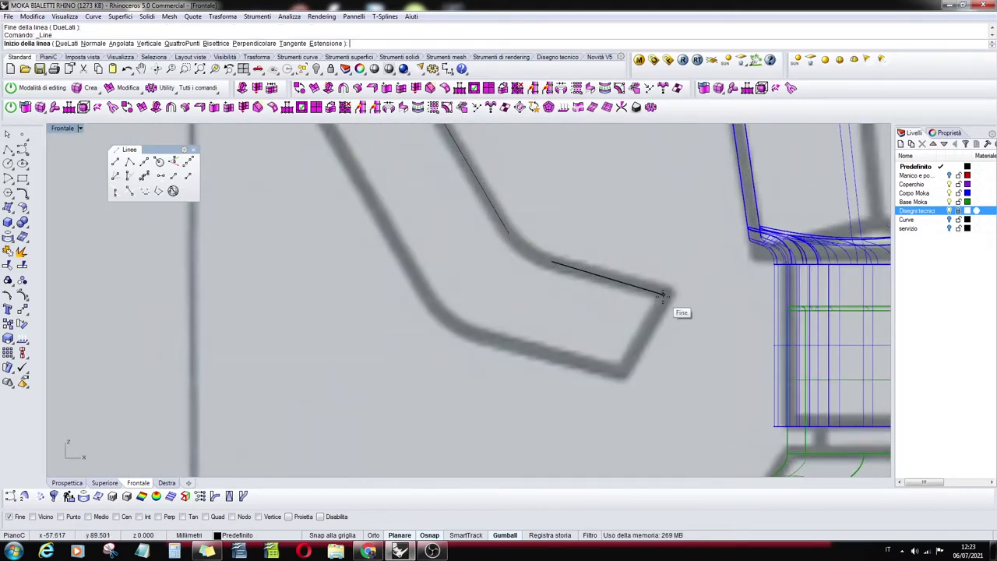
left_click(664, 295)
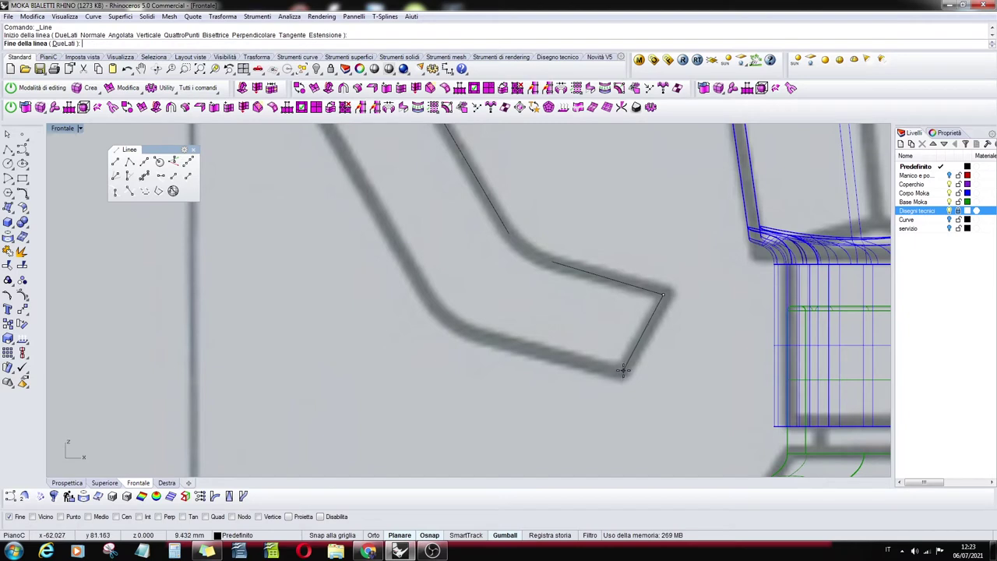
left_click(624, 371)
key("Return")
left_click(623, 370)
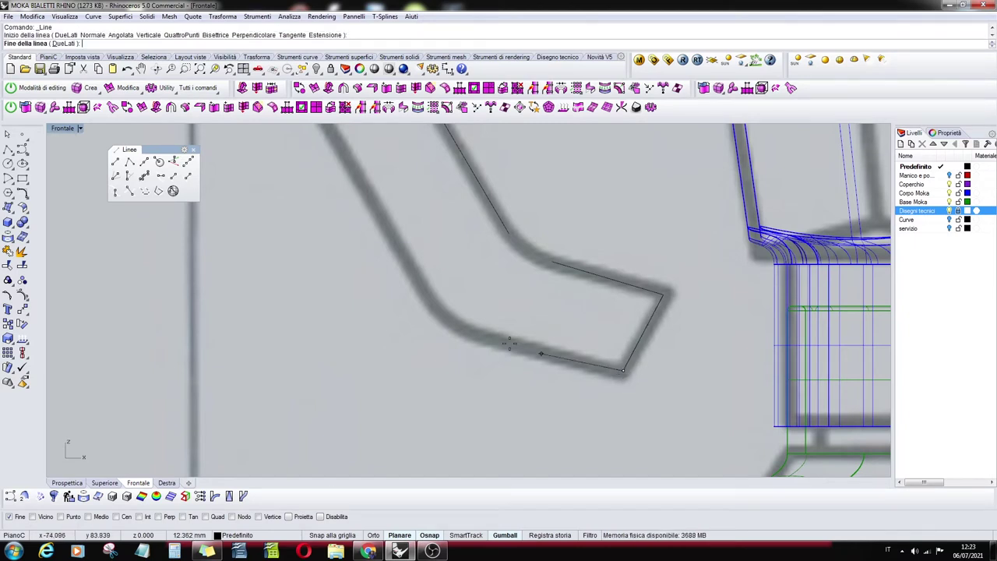
left_click(496, 341)
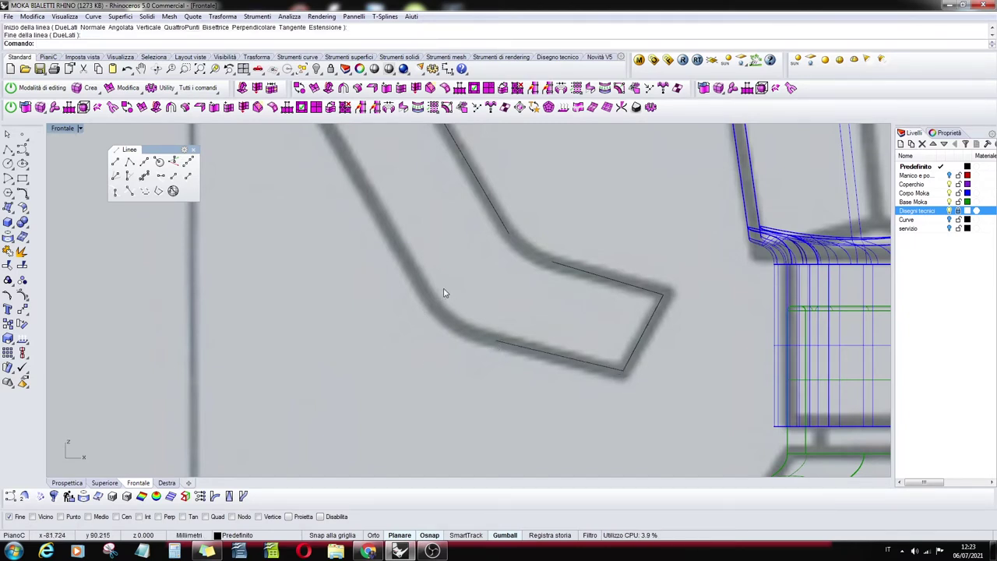
Trace the handle's long straight outer edge with a line about 45 mm long, from the lower bend up to the elbow
scroll(554, 383, "down", 3)
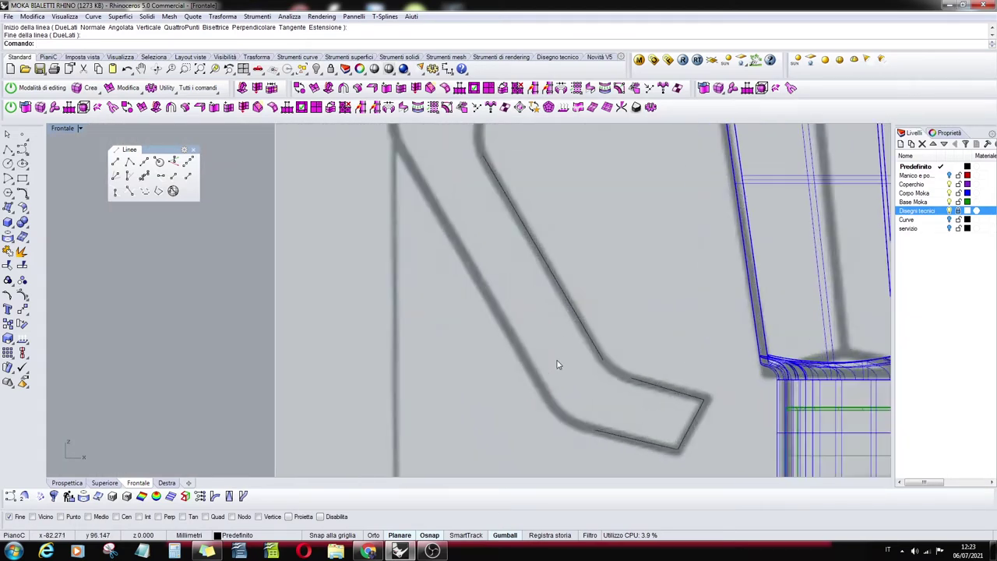
right_click(541, 384)
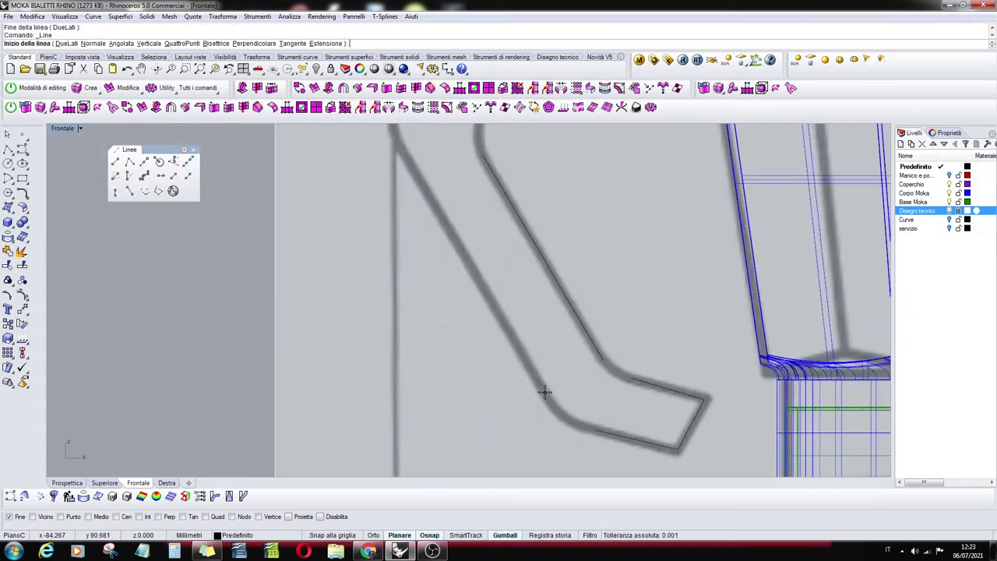
left_click(544, 392)
scroll(494, 285, "up", 4)
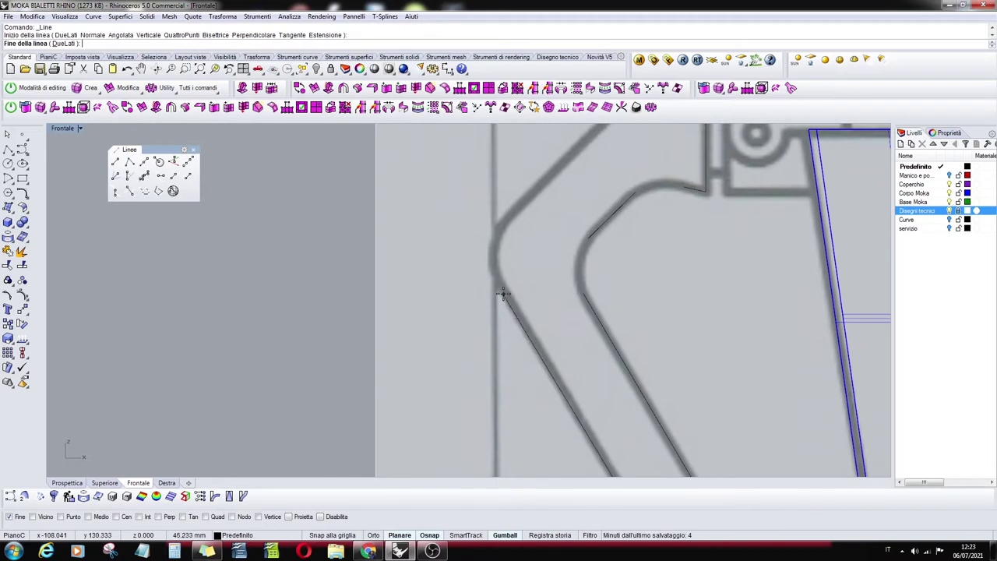
left_click(504, 289)
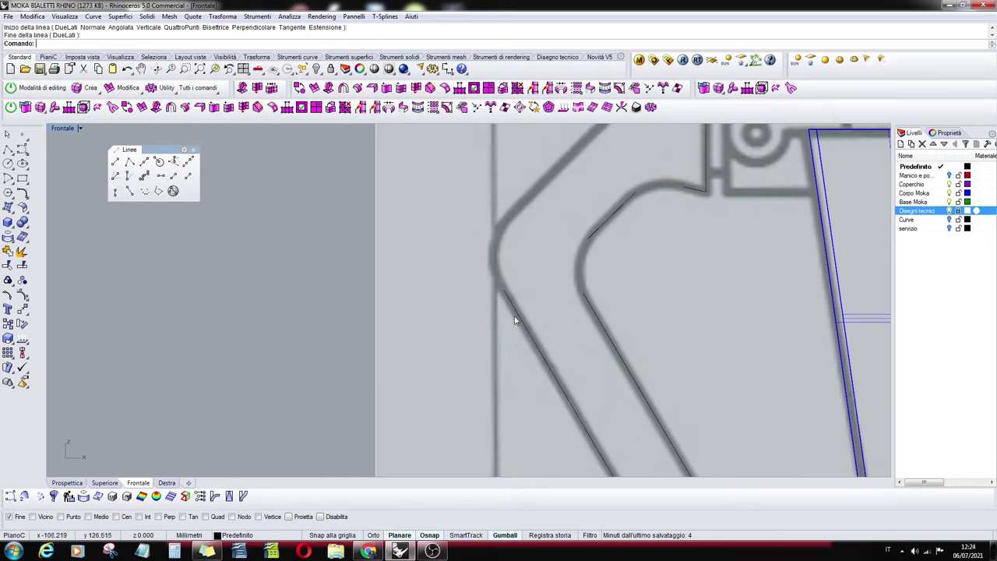
Trace the handle's upper slanted outer edge, and draw a short line about 4.3 mm long from the end line's upper corner along the outline
right_click(514, 222)
right_click_drag(519, 216, 469, 333)
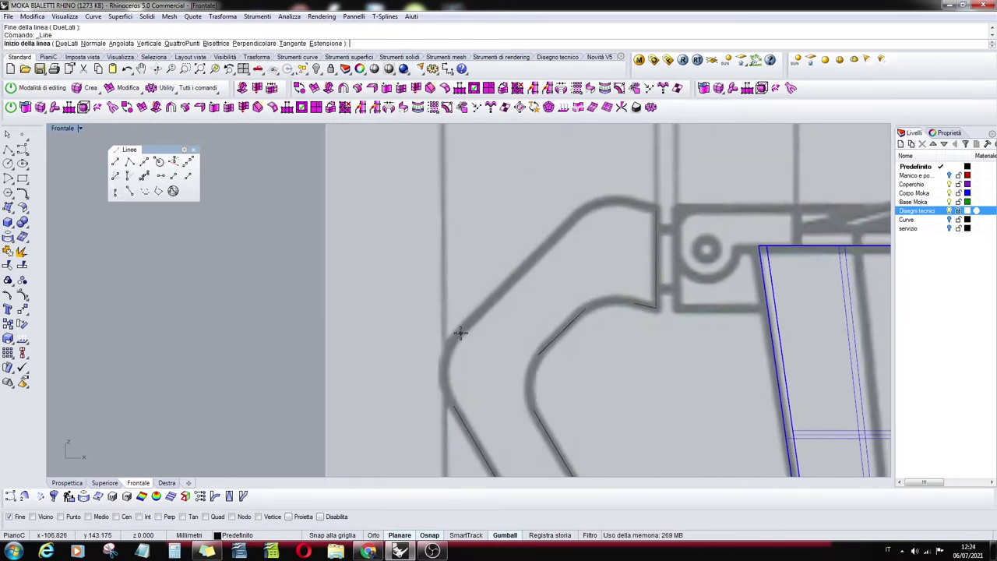
left_click(458, 334)
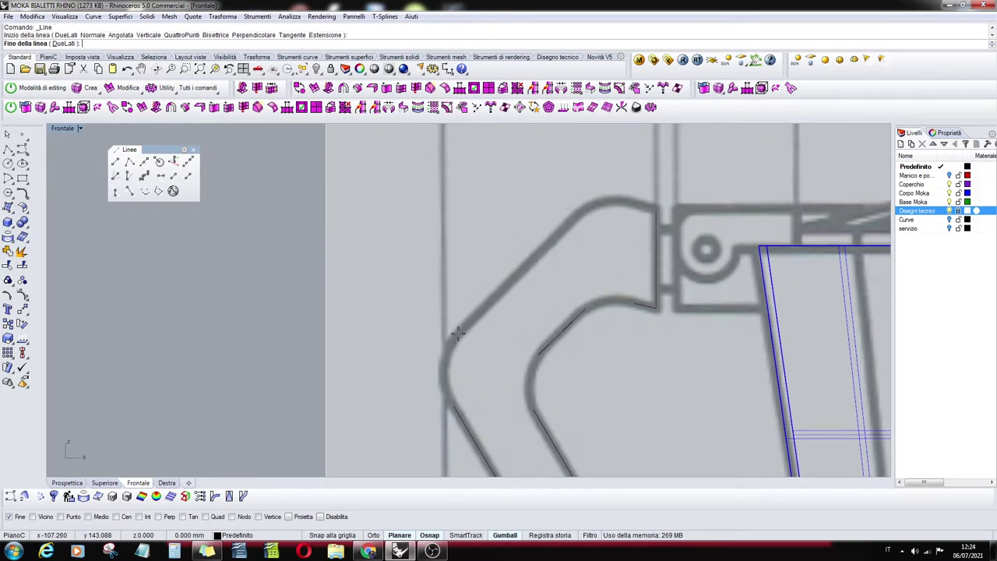
left_click(580, 212)
right_click(629, 208)
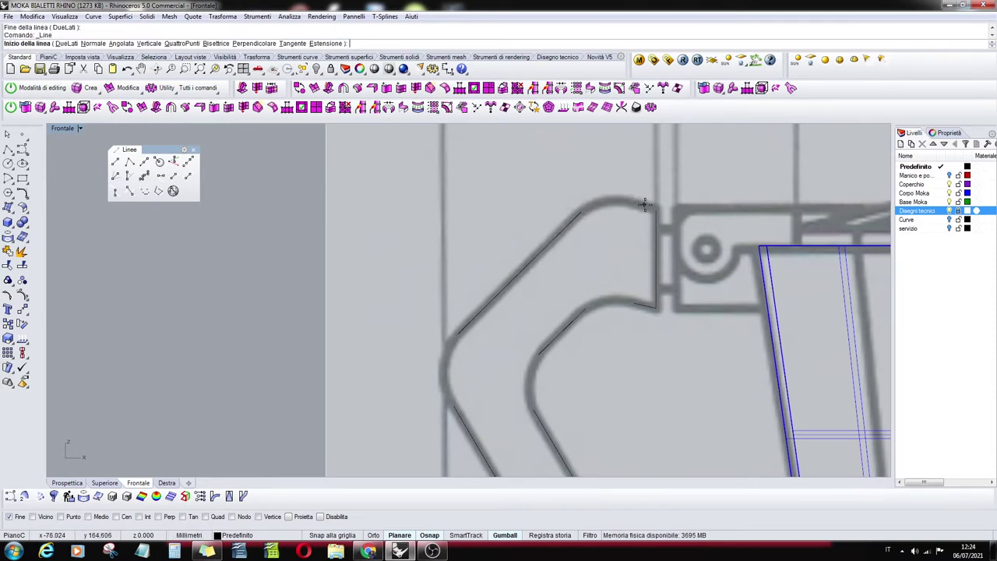
left_click(656, 209)
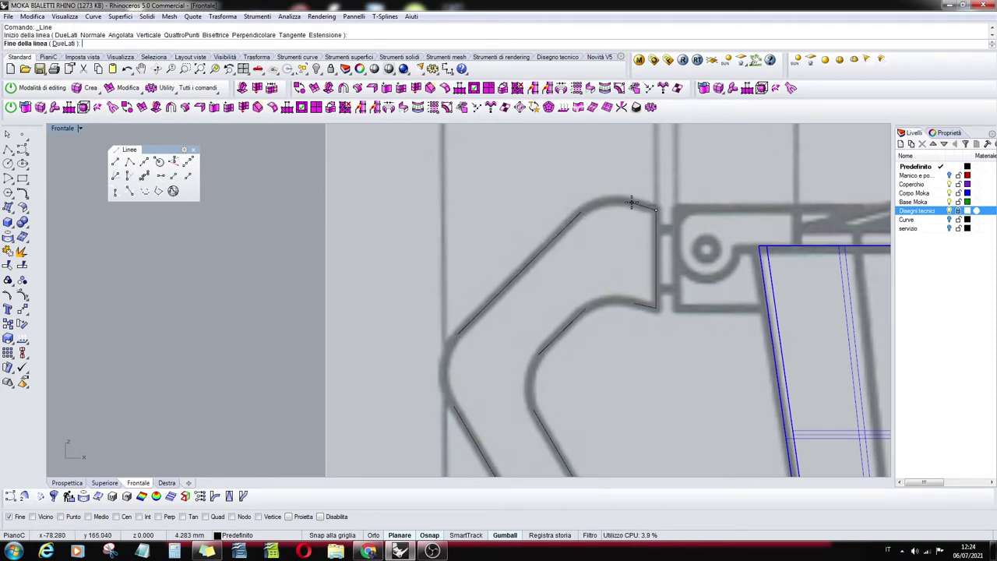
left_click(632, 204)
scroll(617, 296, "down", 3)
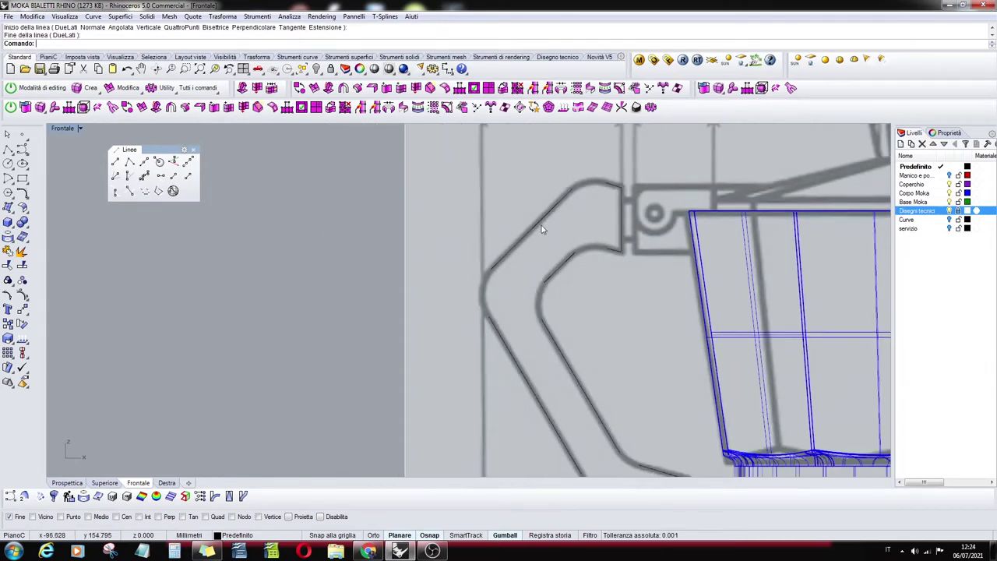
Connect the handle's slanted upper outer edge to the short line at its upper end with an arc blend
left_click(193, 150)
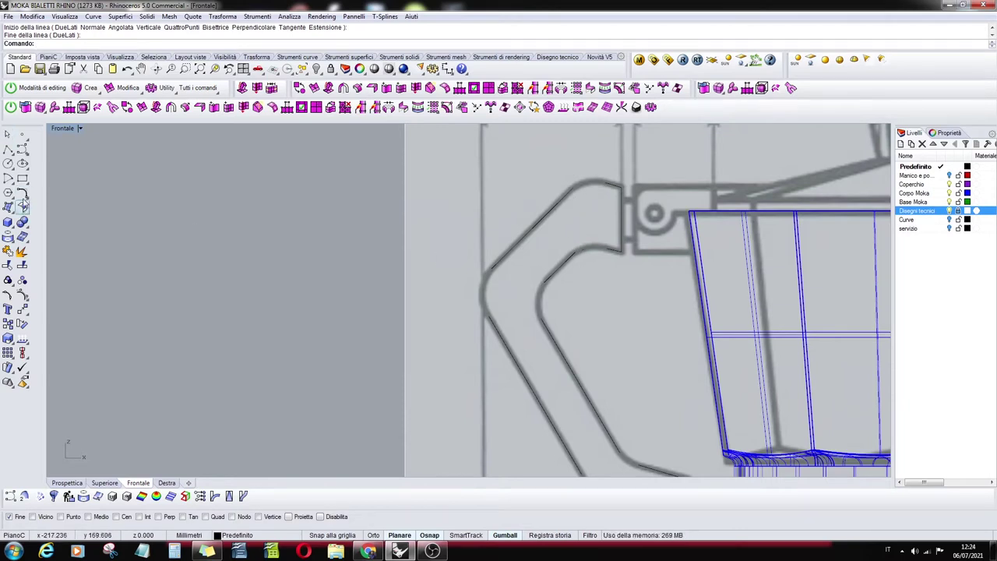
left_click(22, 192)
left_click_drag(70, 190, 315, 171)
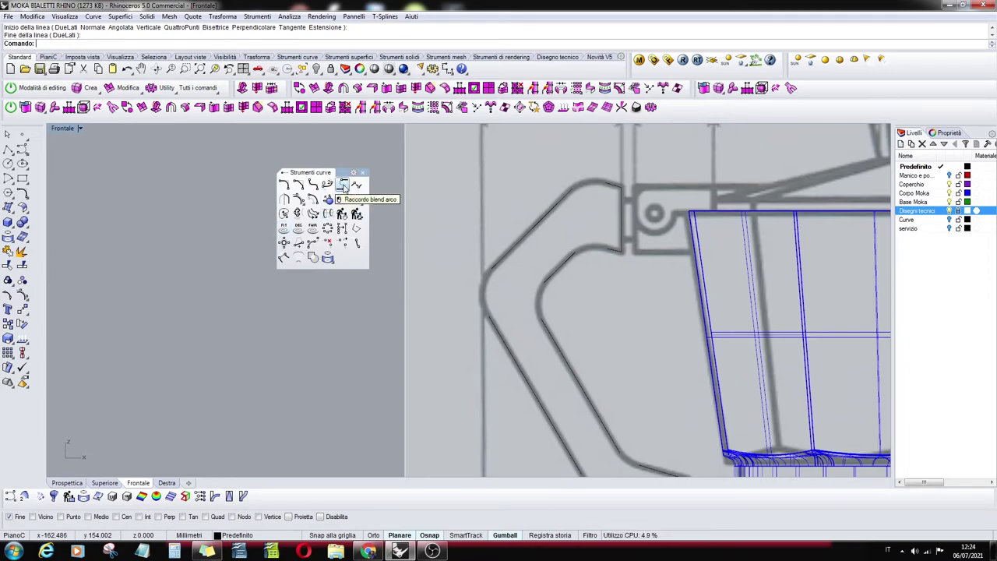
left_click(344, 188)
scroll(550, 181, "up", 4)
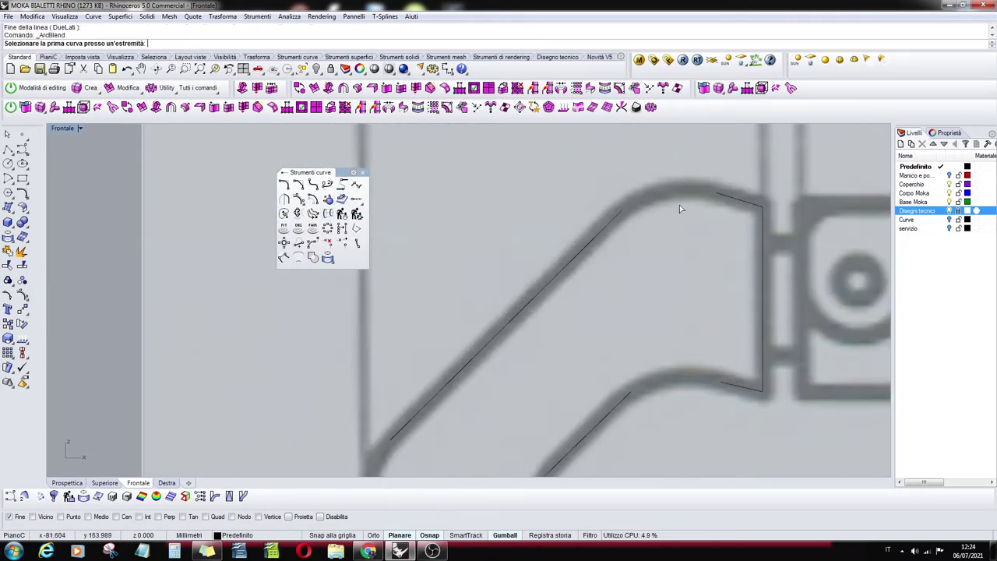
scroll(586, 205, "up", 3)
left_click(515, 210)
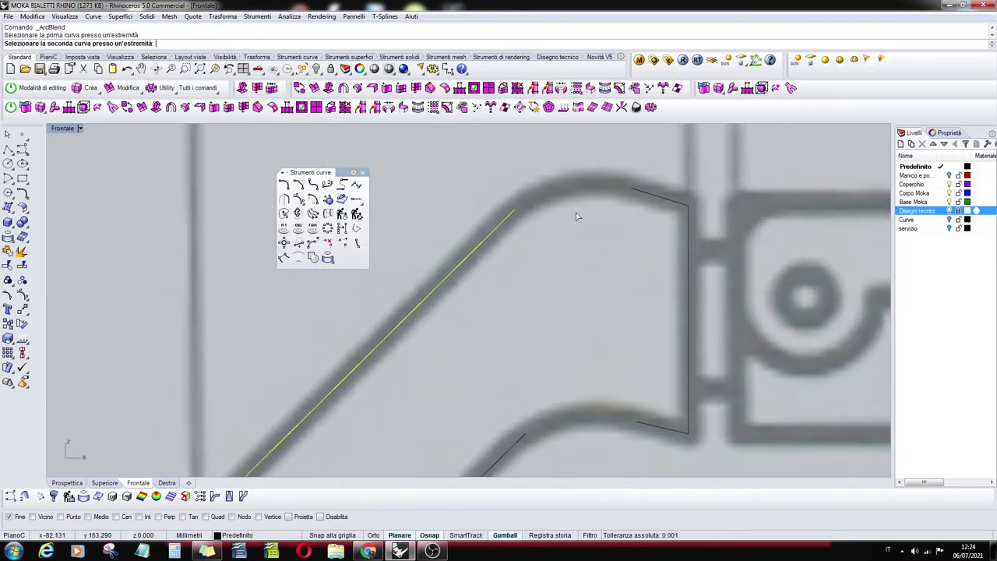
left_click(635, 192)
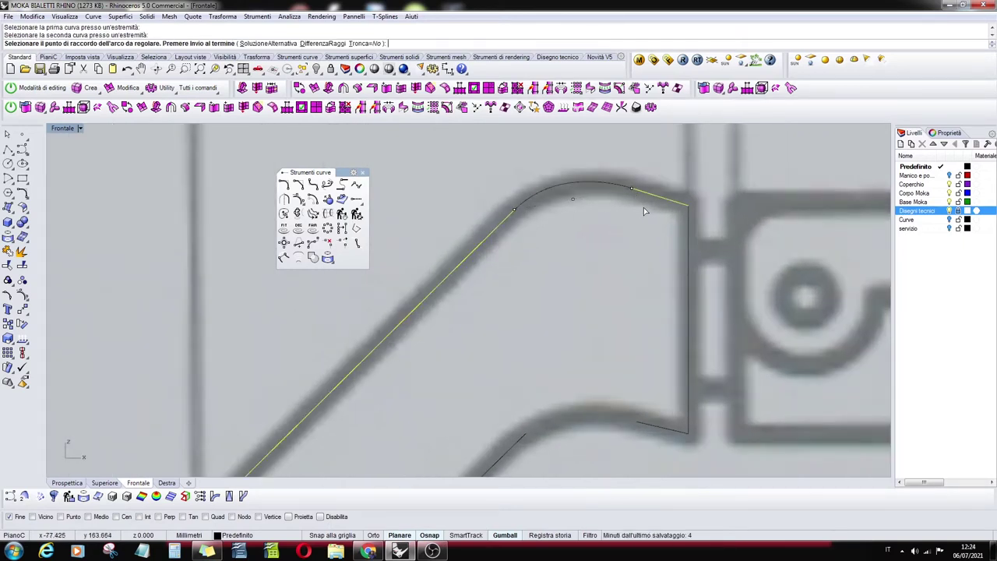
right_click(523, 248)
Arc-blend the handle's upper inner slanted edge with the short line at the end's lower corner, adjusting the point between the two arcs
right_click_drag(578, 323, 594, 212)
right_click(543, 310)
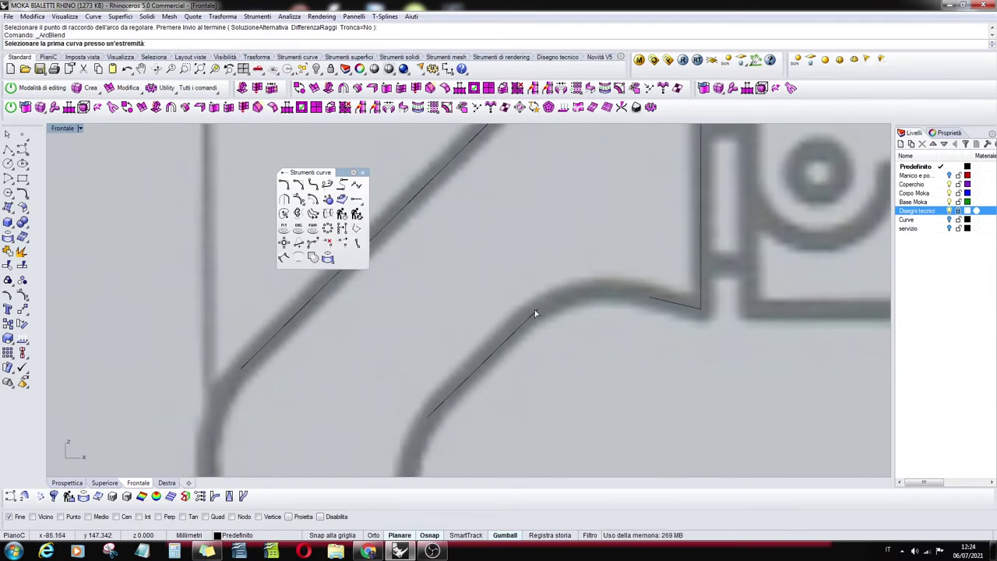
left_click(536, 312)
left_click(656, 302)
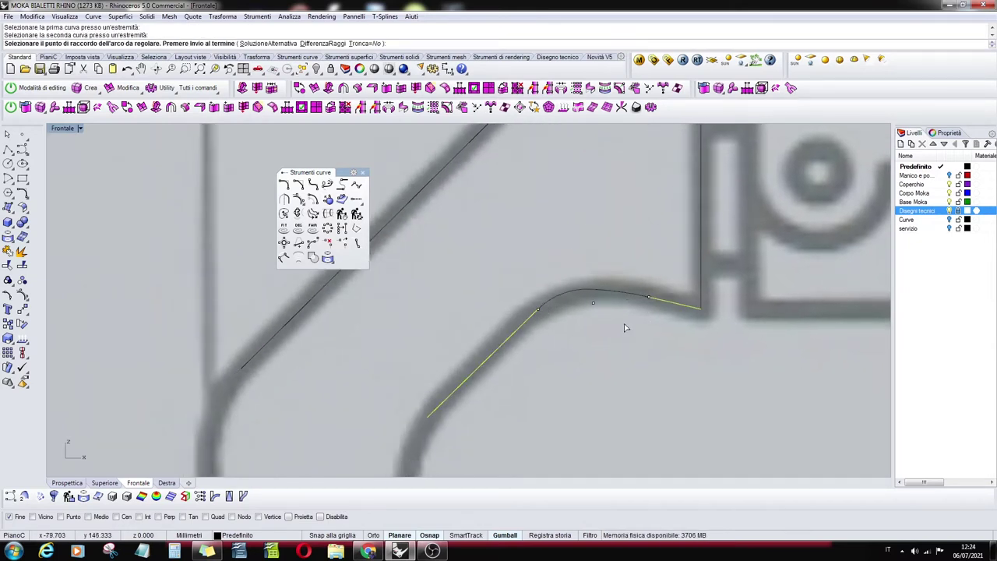
left_click(594, 304)
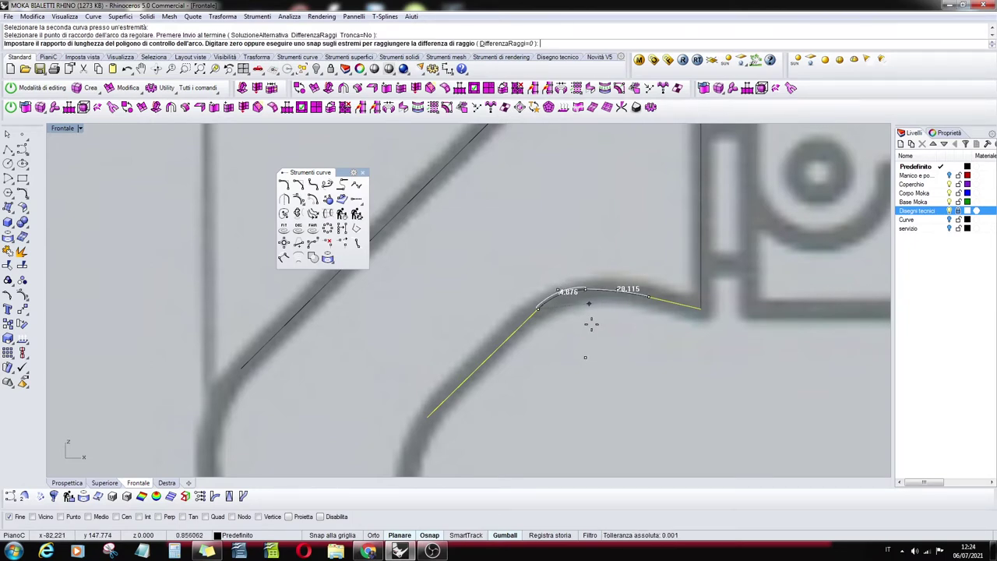
left_click(589, 325)
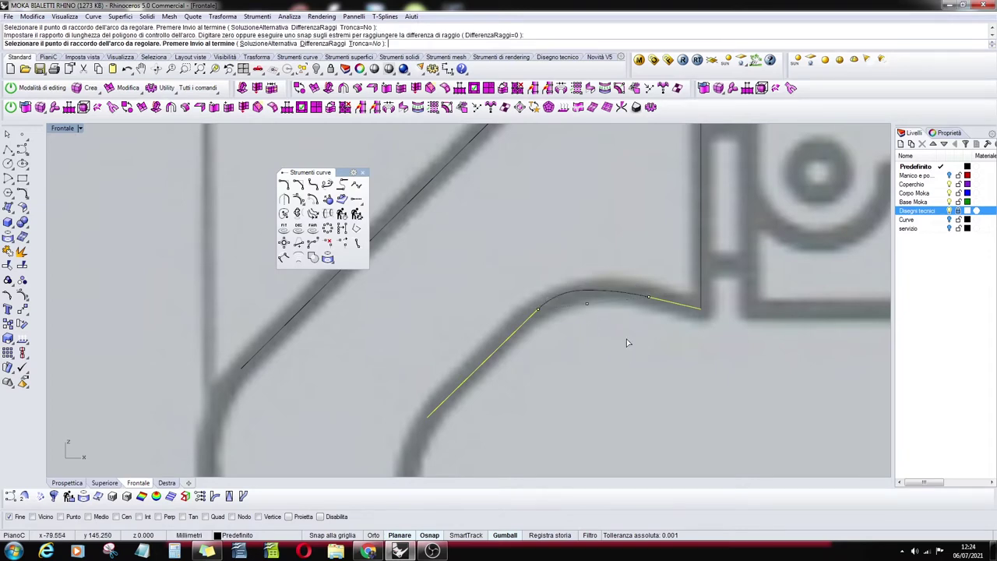
key("Return")
scroll(549, 381, "down", 2)
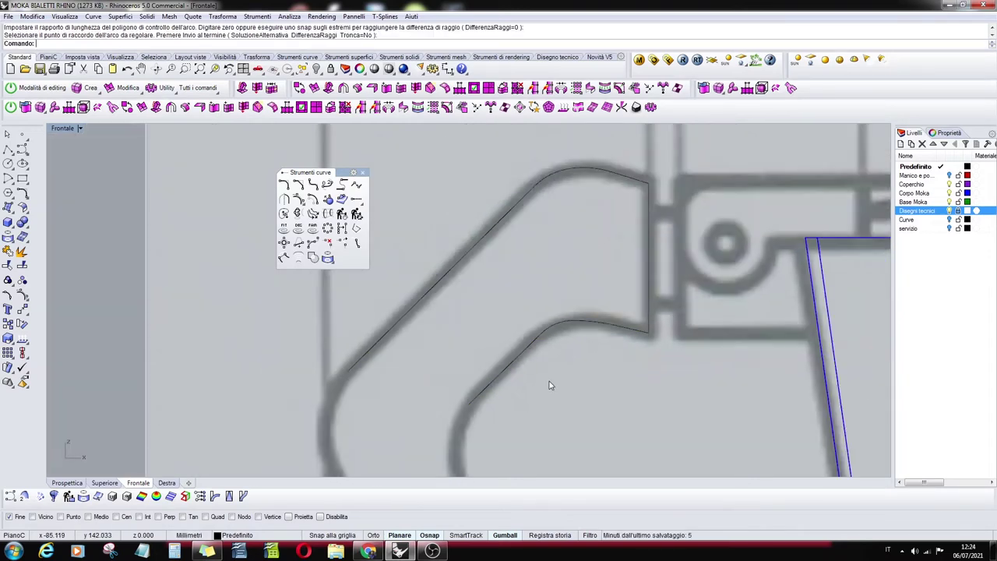
Round the handle's inner elbow with an arc blend between the upper slanted inner edge and the long inner edge
scroll(635, 234, "up", 4)
key("Return")
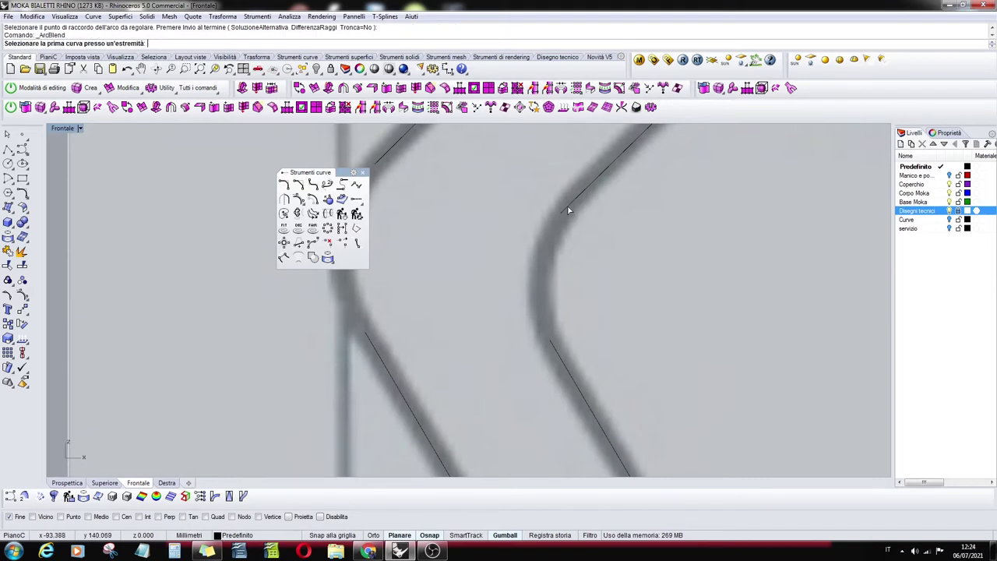
left_click(568, 210)
left_click(549, 345)
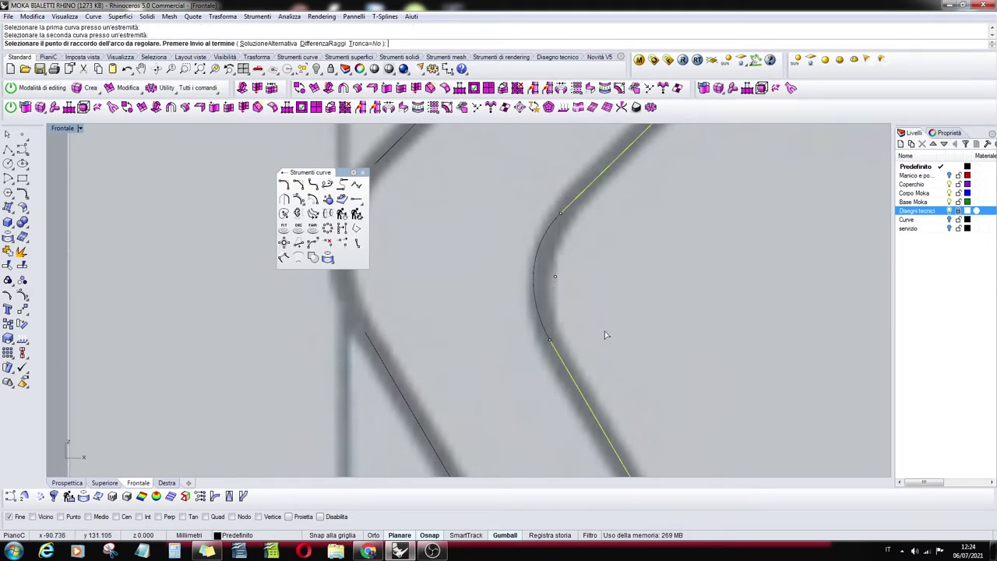
key("Return")
scroll(600, 354, "down", 2)
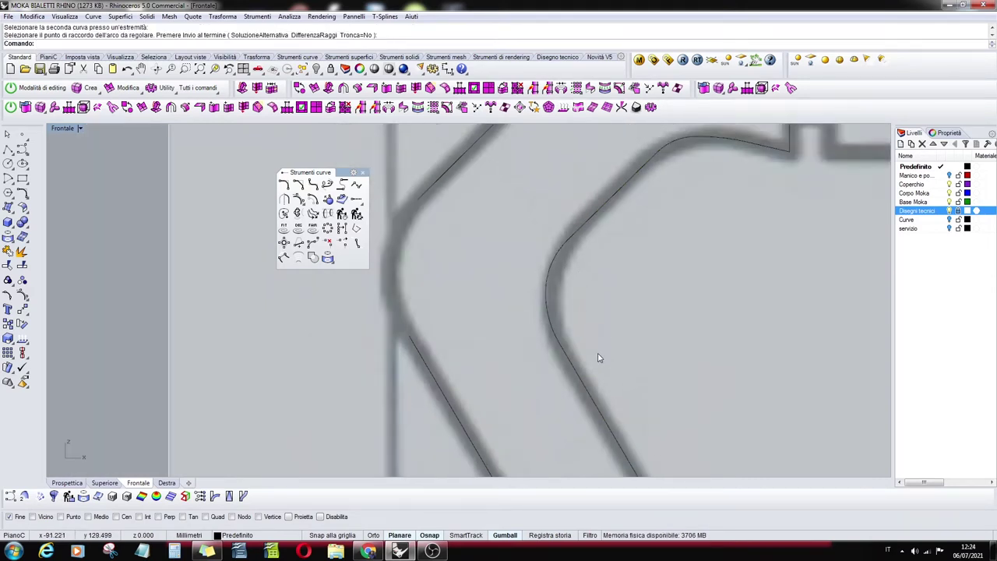
Round the handle's outer elbow with an arc blend between the upper slanted outer edge and the long outer edge
right_click_drag(458, 287, 521, 262)
key("Return")
left_click(505, 225)
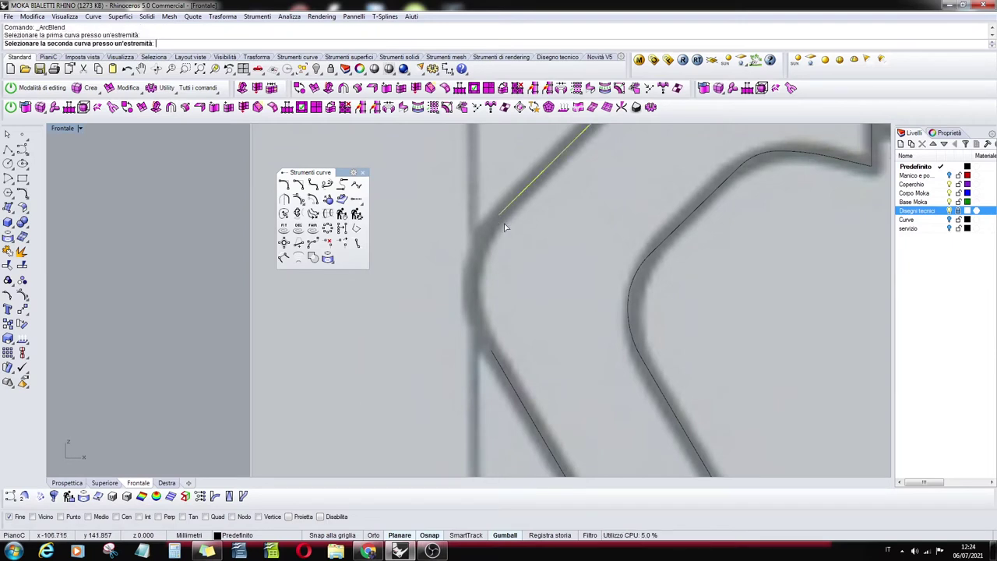
left_click(493, 352)
key("Return")
Arc-blend the handle's lower inner bend, linking the long inner edge to the short lower inner edge
right_click_drag(570, 245, 590, 288)
scroll(589, 288, "up", 3)
key("Return")
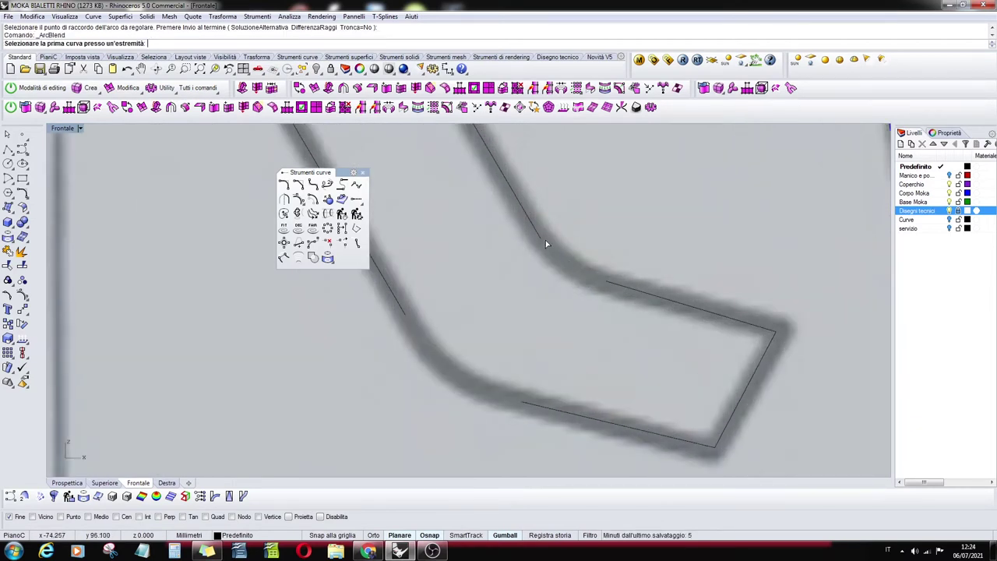
left_click(545, 240)
left_click(607, 284)
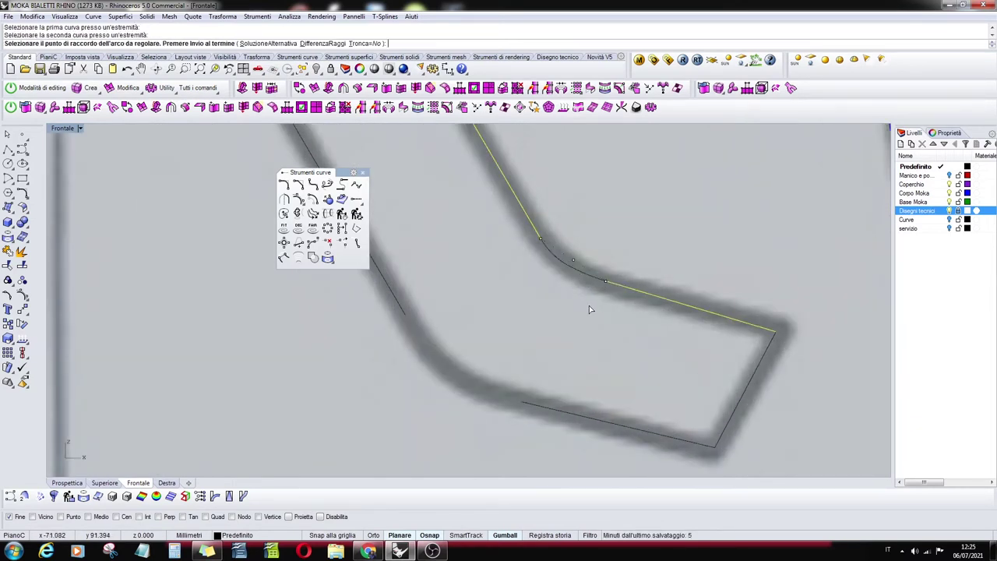
key("Return")
Arc-blend the handle's lower outer bend, linking the long outer edge to the straight lower outer edge
key("Return")
left_click(402, 316)
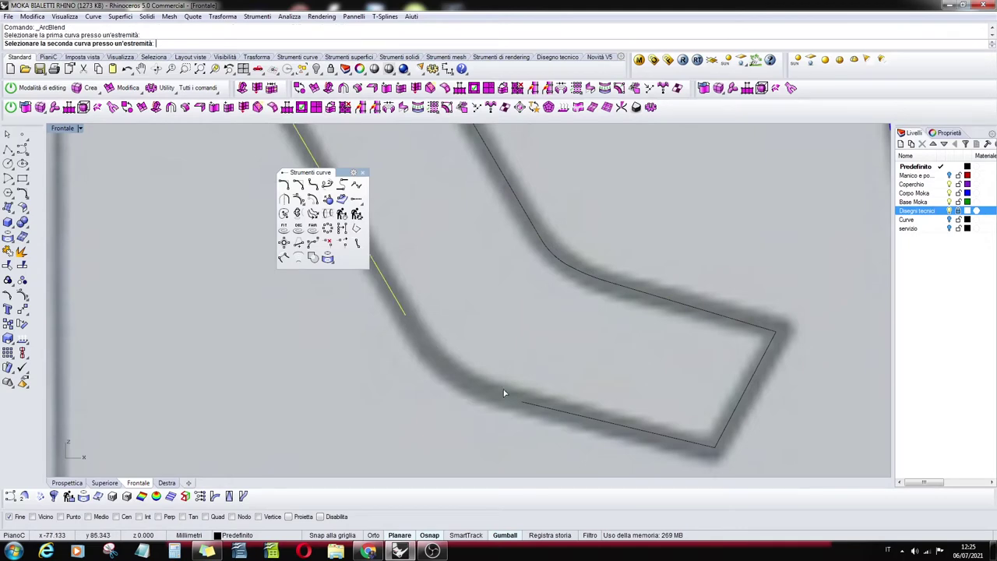
left_click(522, 402)
key("Return")
Select all the lines and arcs of the handle outline and join them into one closed curve
scroll(430, 361, "down", 3)
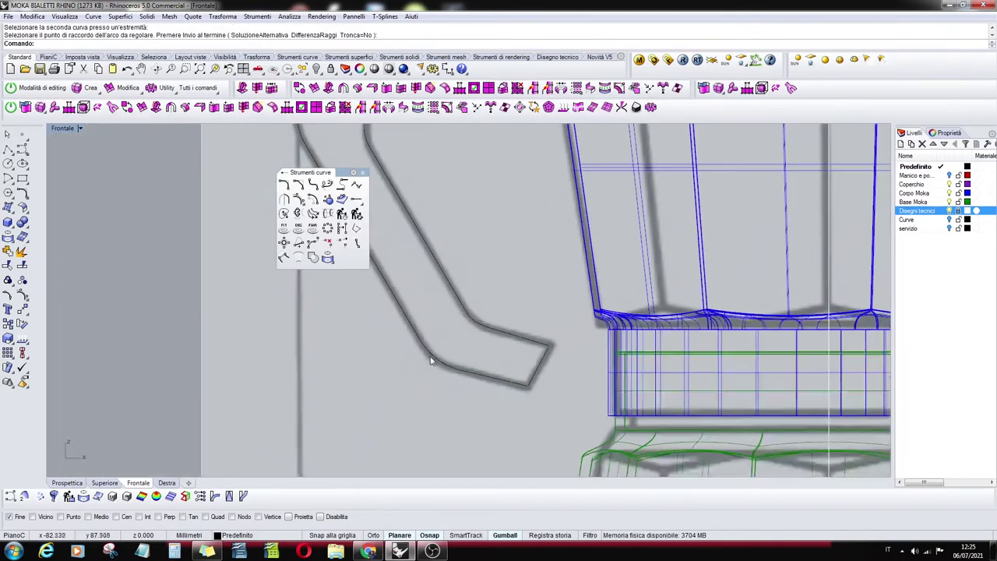
scroll(479, 260, "up", 5)
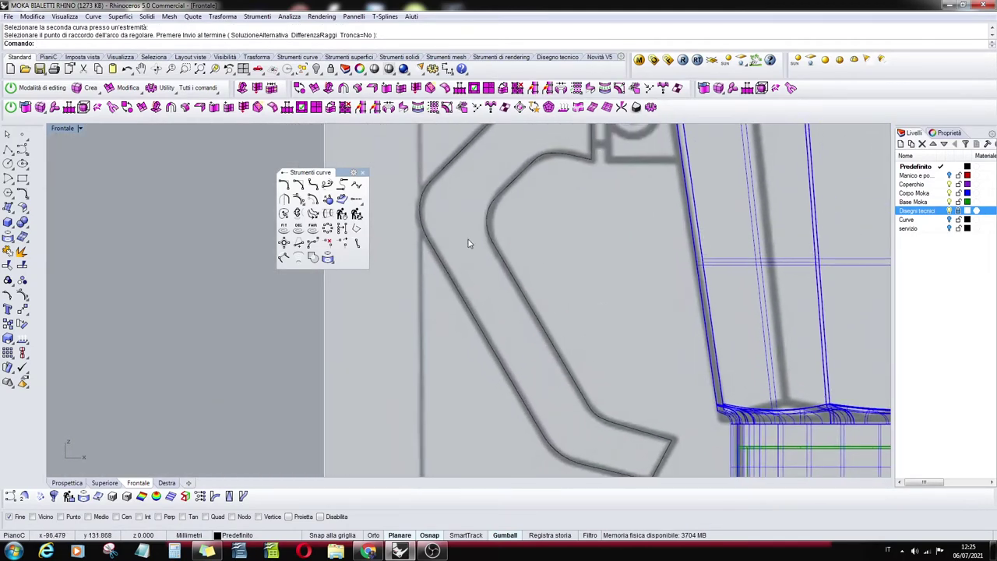
scroll(498, 251, "down", 2)
scroll(545, 258, "down", 3)
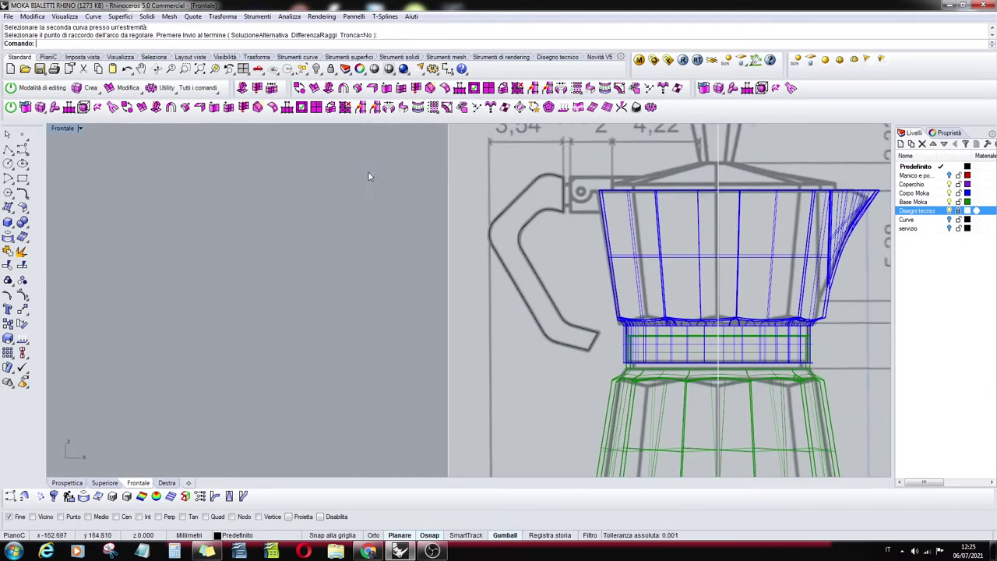
left_click_drag(408, 161, 601, 377)
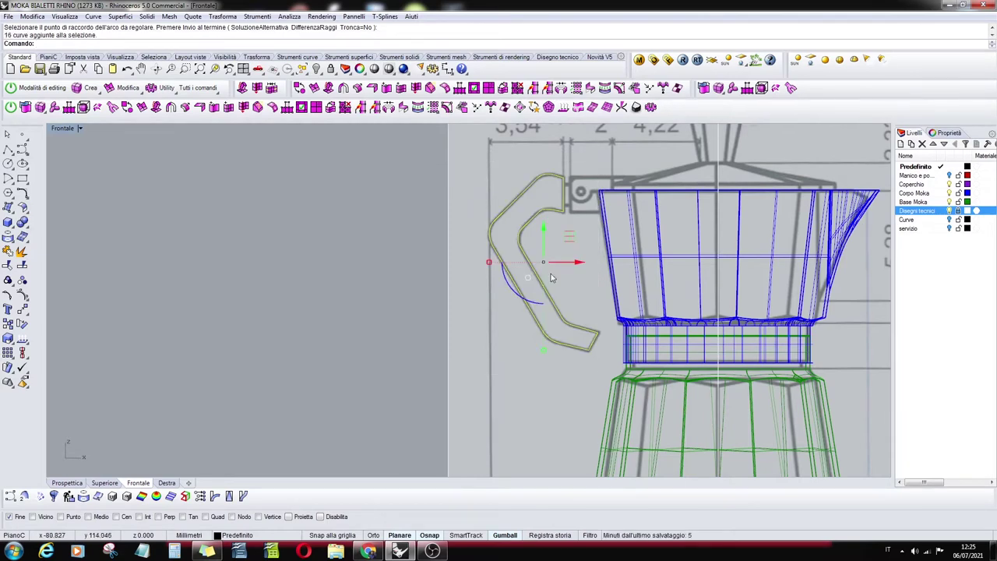
left_click(8, 251)
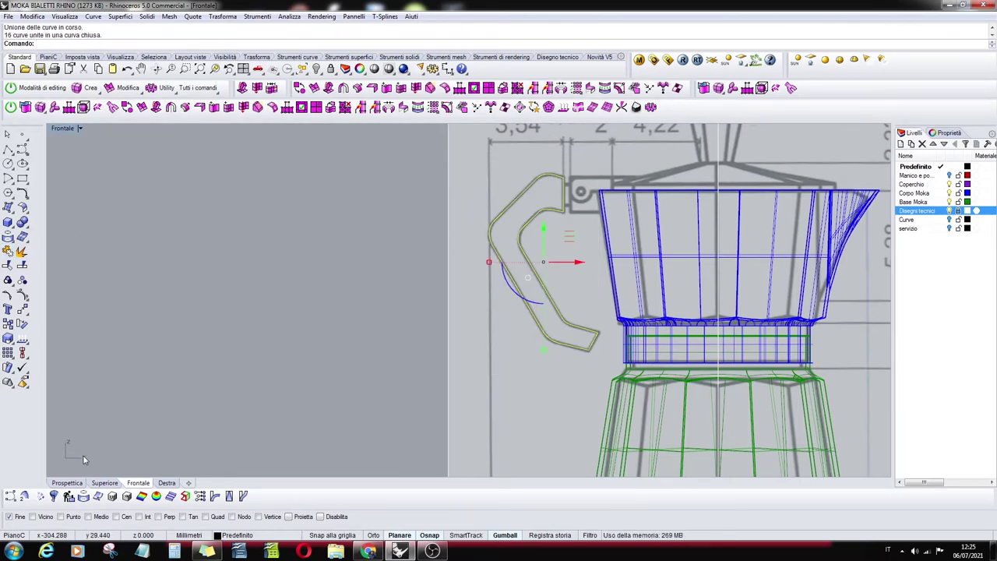
In the top view, move the outline onto the drawn handle's lower edge and extrude it as a solid about 9.8 mm to the opposite edge
left_click(100, 483)
left_click_drag(451, 377, 450, 417)
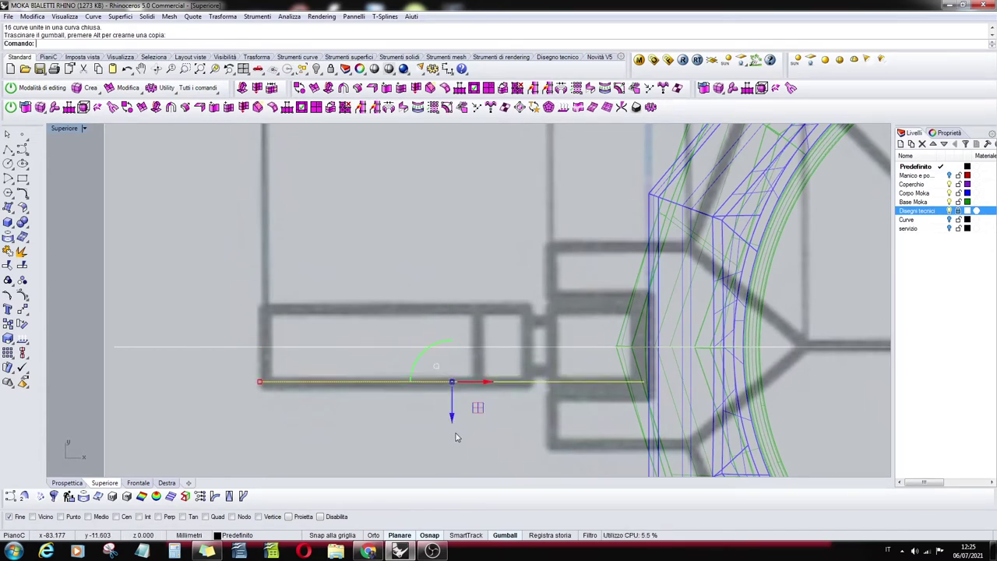
type("Estrudi")
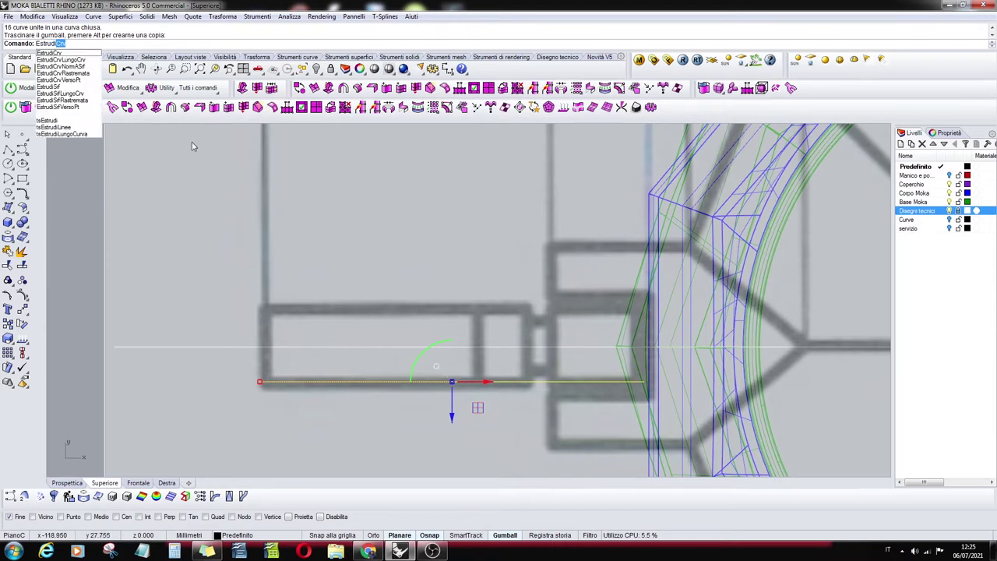
left_click(61, 52)
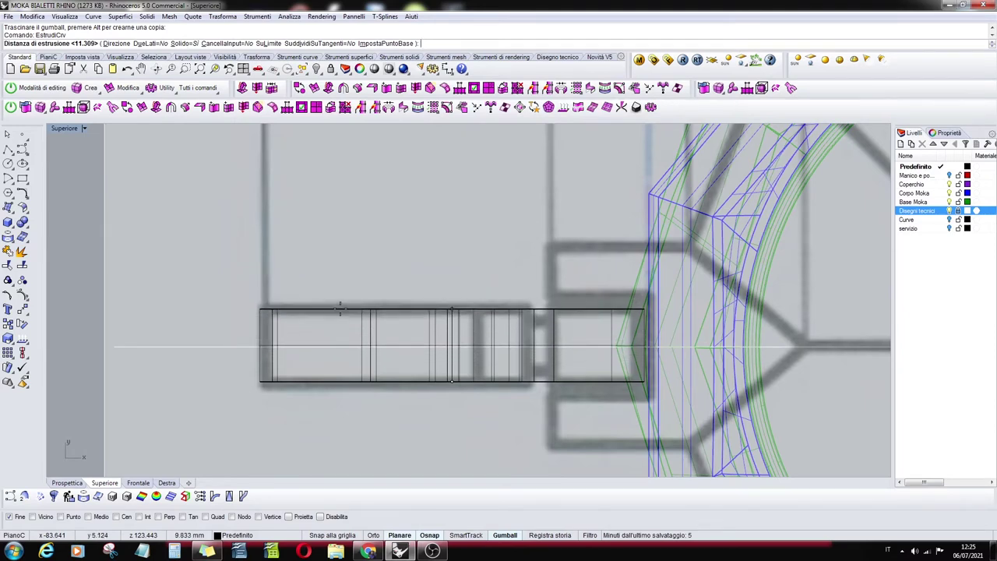
left_click(339, 307)
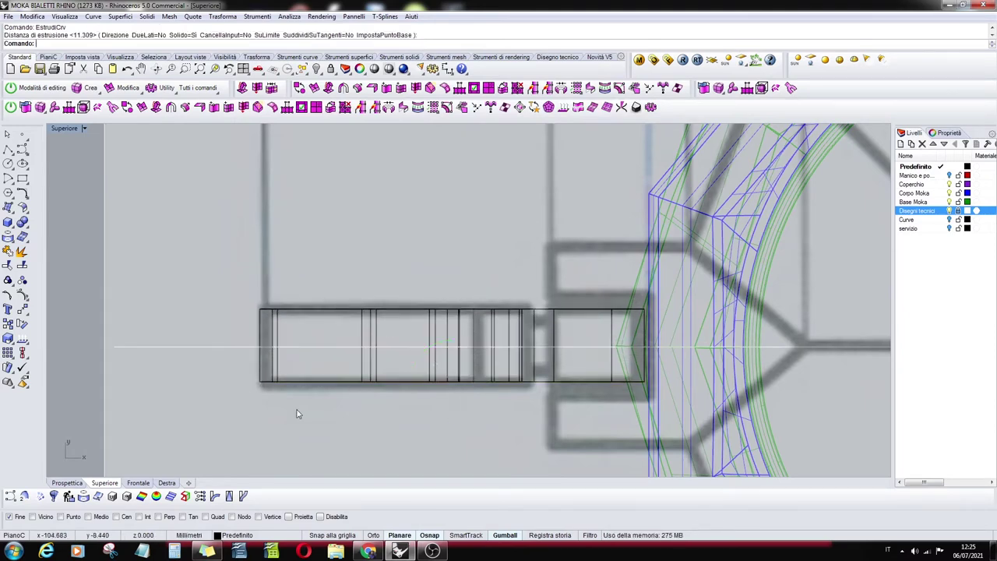
In the perspective view, turn off the Disegni tecnici layer and hide every object except the extruded handle
scroll(272, 358, "up", 4)
right_click_drag(274, 356, 452, 321)
left_click(68, 484)
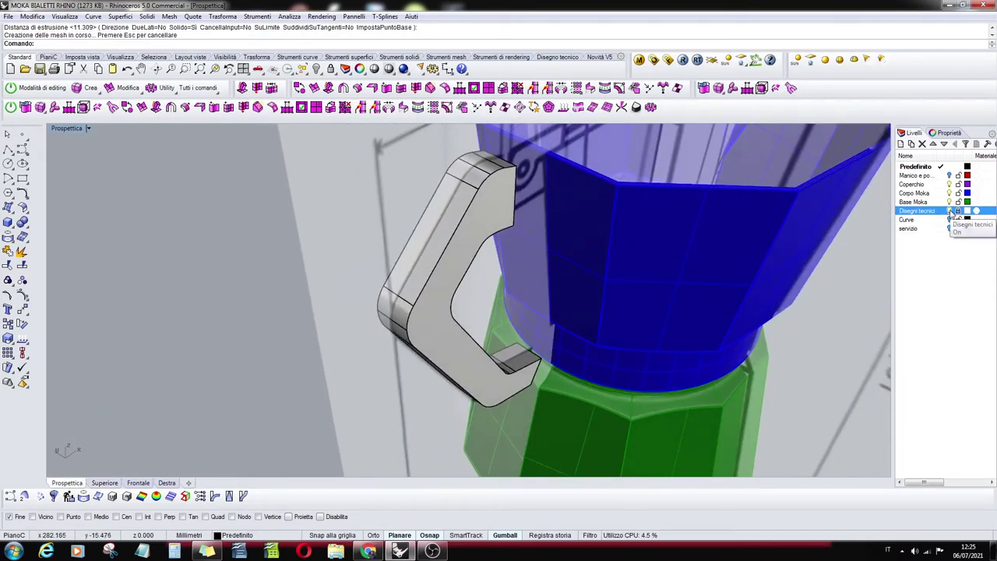
left_click(950, 211)
mouse_move(478, 211)
right_mouse_down()
mouse_move(440, 187)
mouse_move(478, 207)
right_mouse_up()
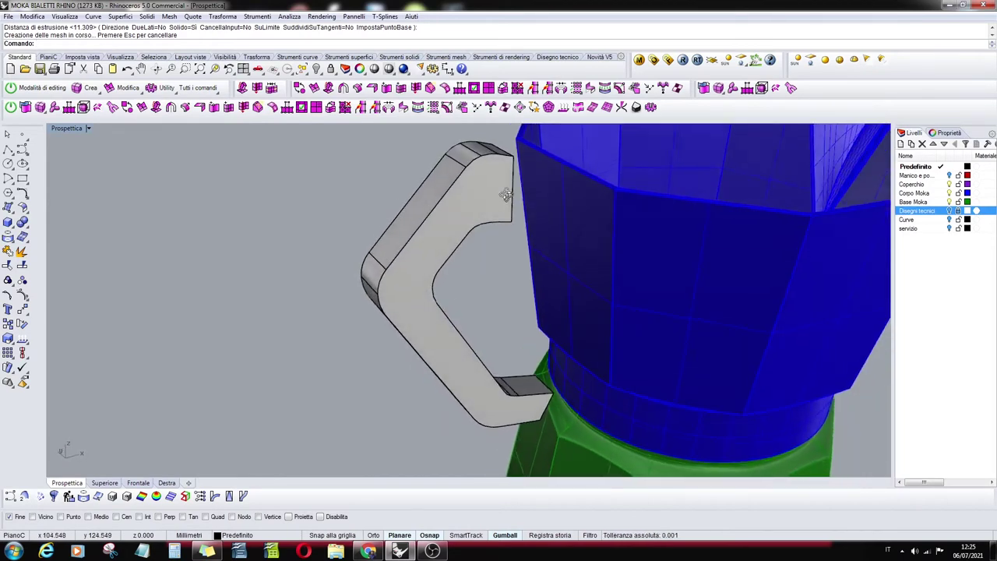
left_click(479, 207)
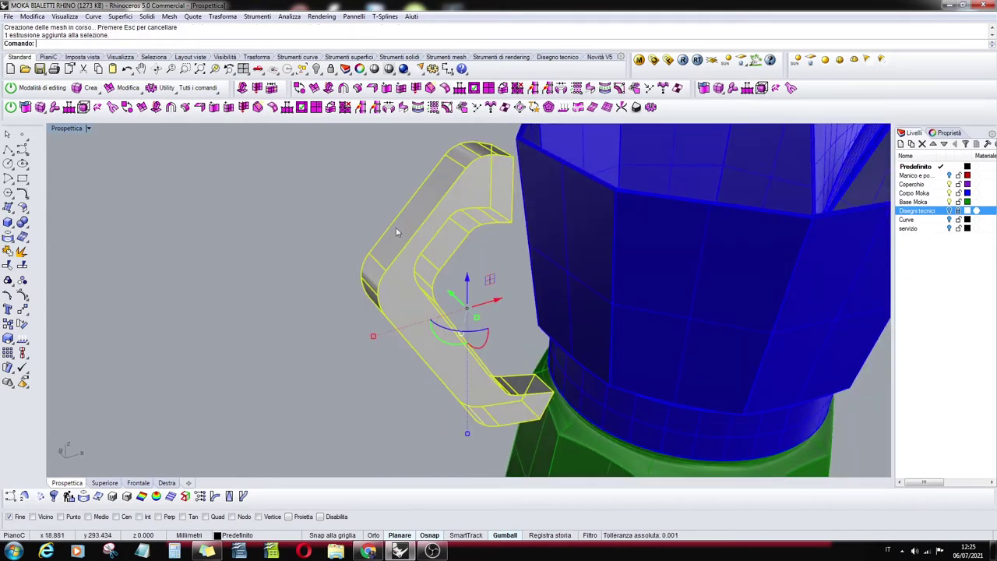
left_click(318, 71)
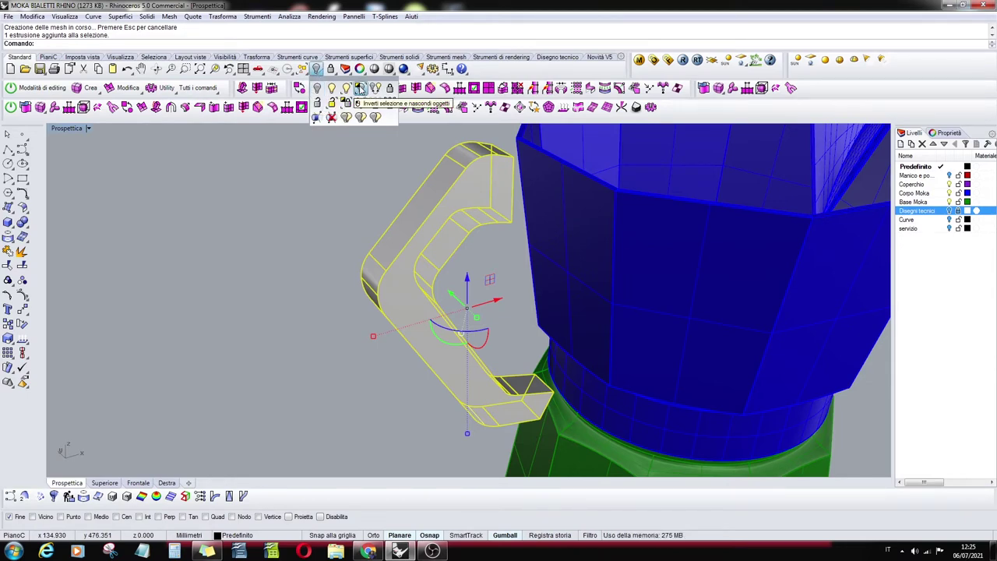
left_click(360, 89)
Duplicate the crosswise edge where the handle's slanted outer face meets the upper bend, and measure its length
right_click_drag(511, 239, 534, 276)
scroll(472, 196, "up", 3)
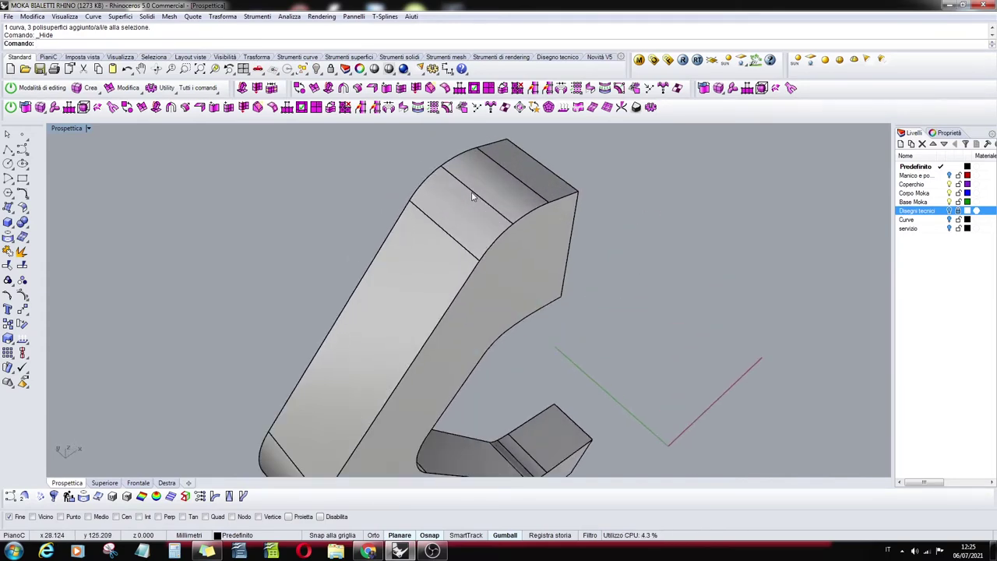
scroll(471, 196, "up", 1)
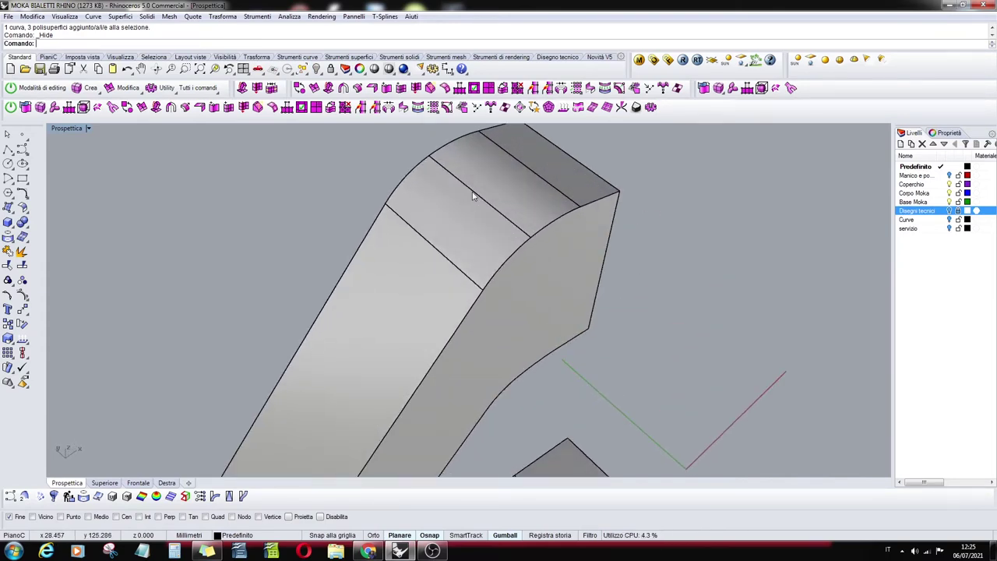
left_click(10, 241)
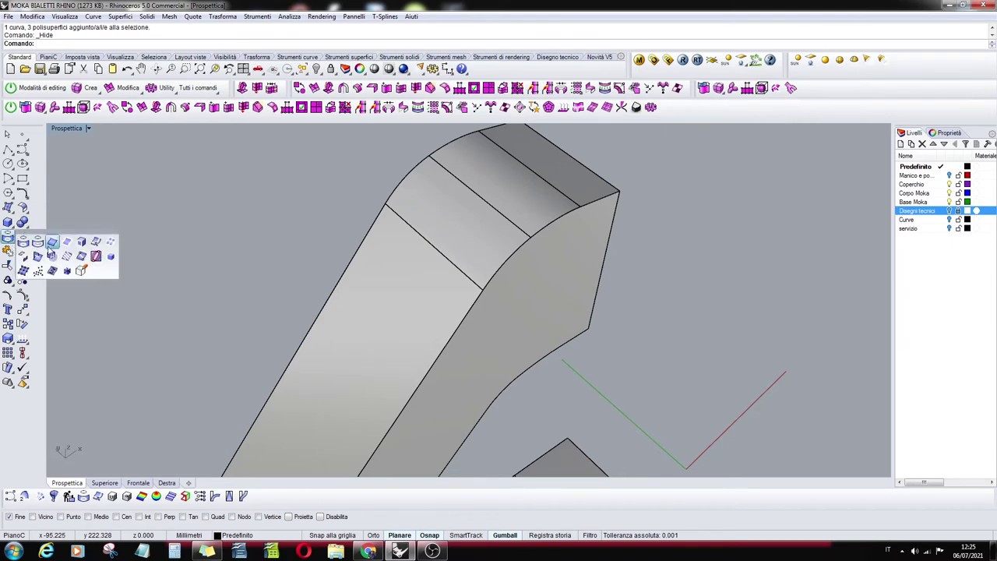
left_click(425, 238)
key("Return")
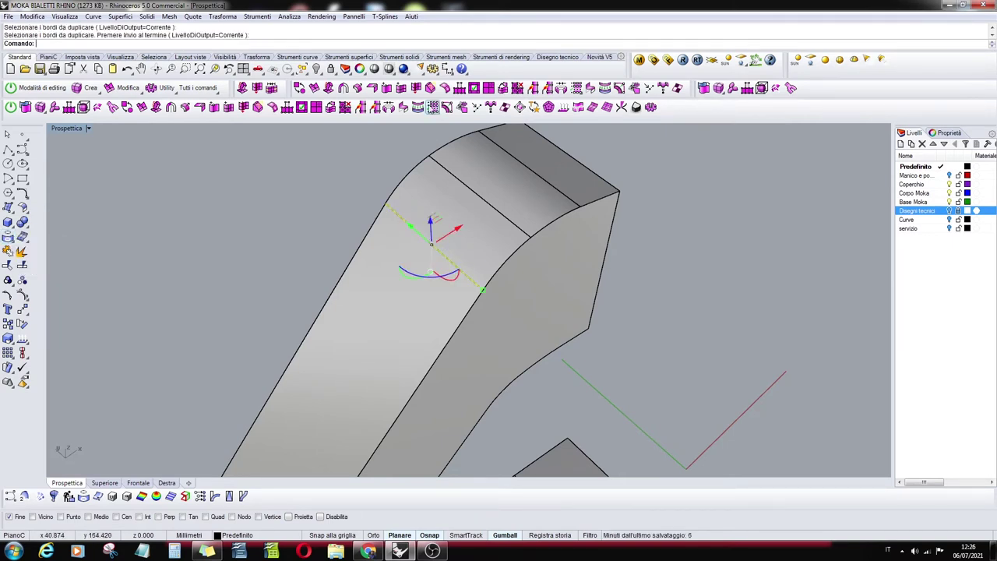
left_click(289, 16)
left_click(306, 94)
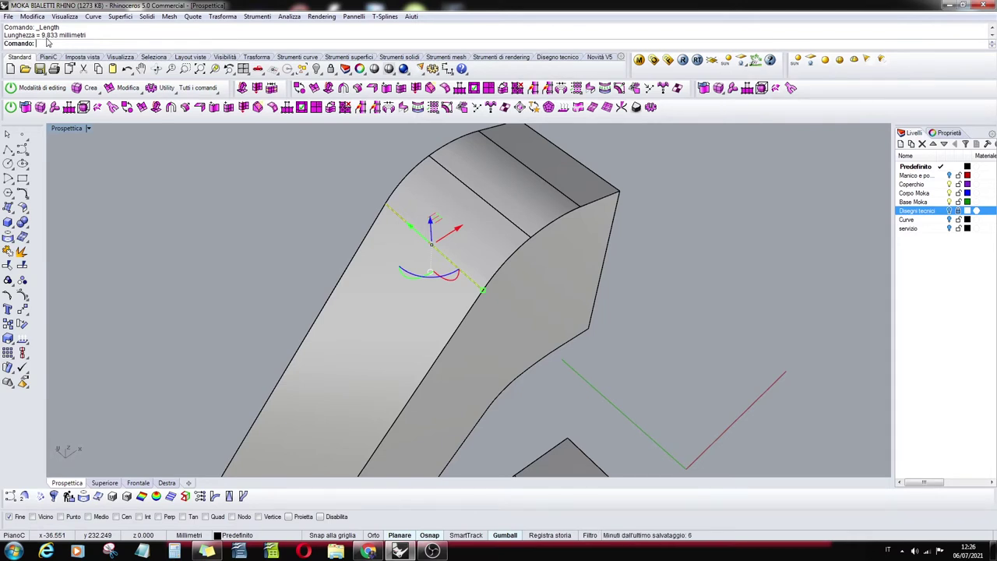
Delete the duplicated edge curve between the handle's slanted outer face and its upper bend
left_click(241, 209)
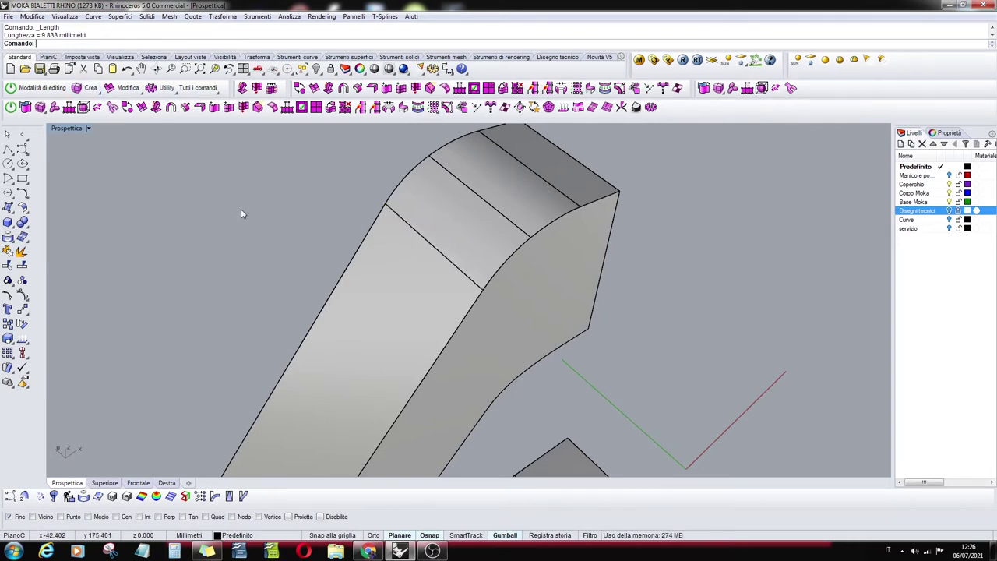
scroll(442, 276, "down", 5)
scroll(441, 276, "up", 3)
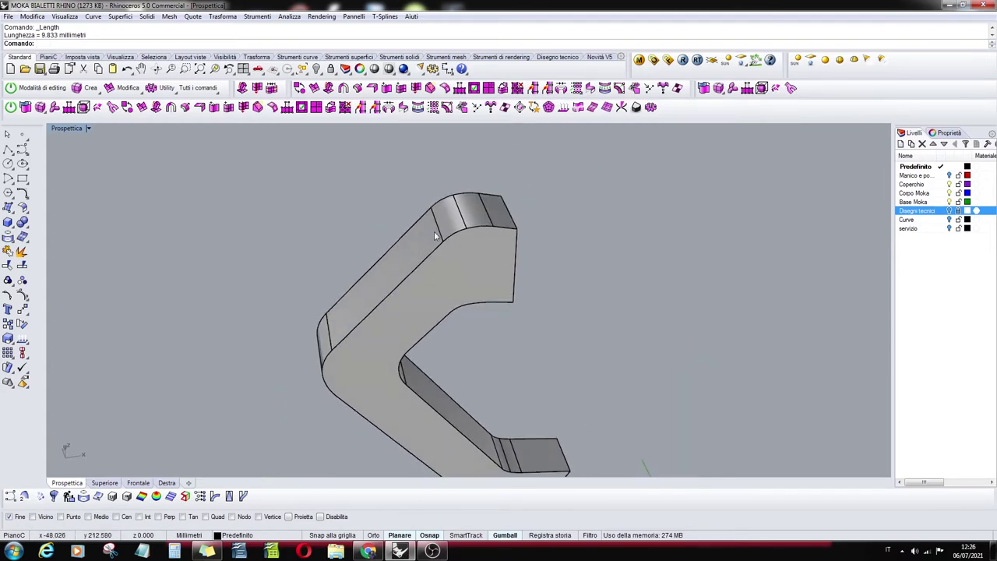
left_click(440, 227)
left_click(472, 260)
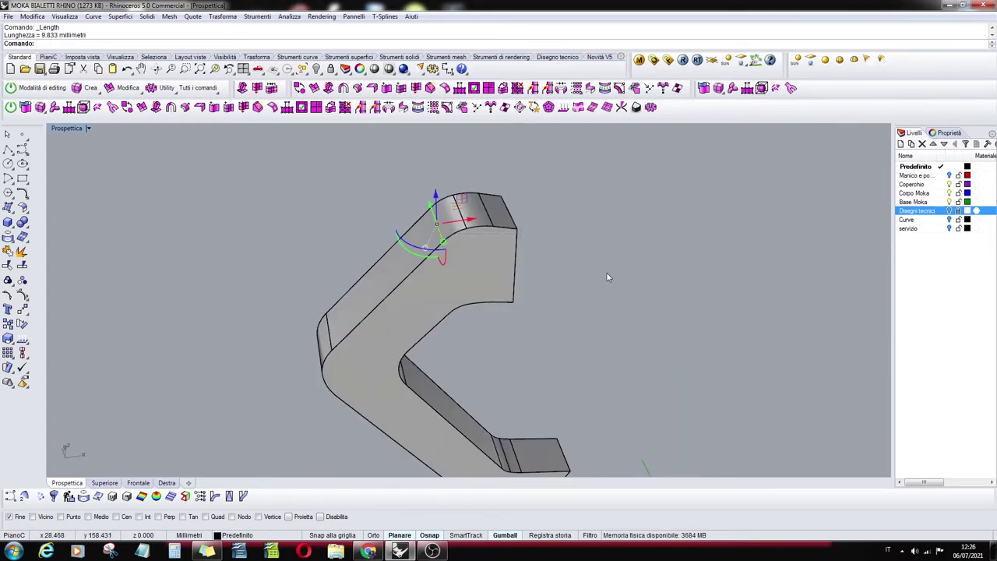
key("Delete")
Start an edge fillet on the handle, assigning a 0.4 mm radius to the four edges of each end face
right_click_drag(535, 268, 452, 251)
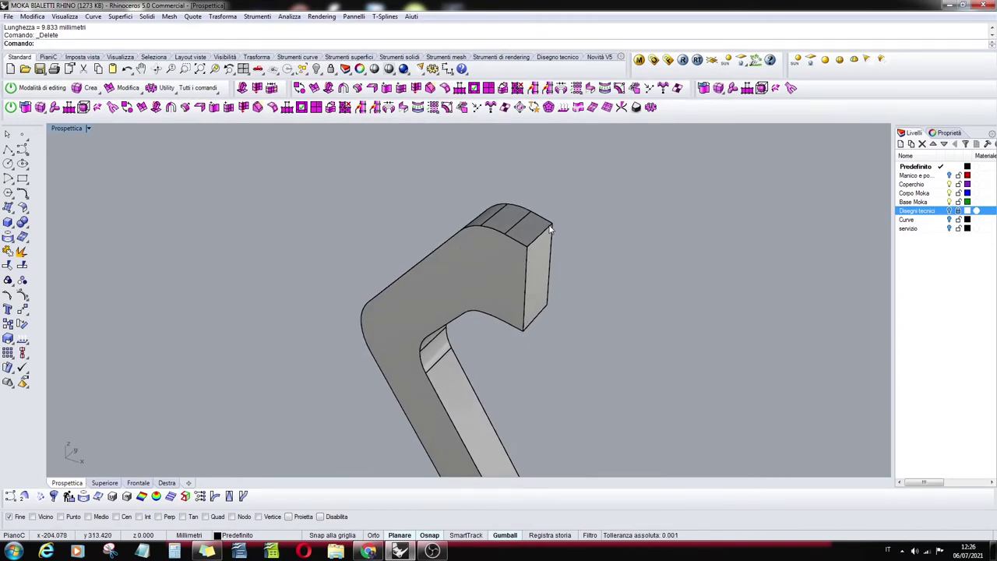
right_click_drag(526, 248, 517, 210, "shift")
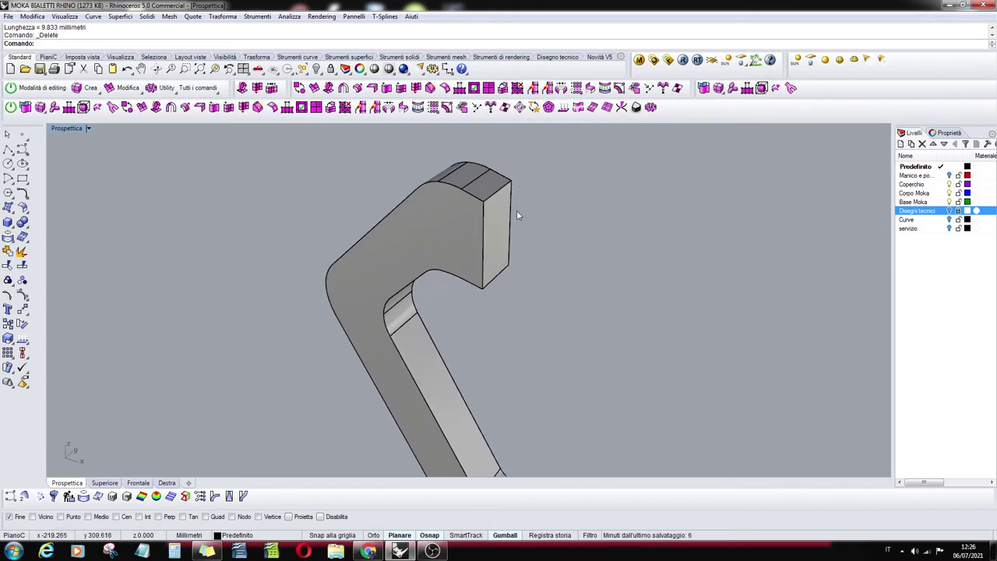
left_click(400, 57)
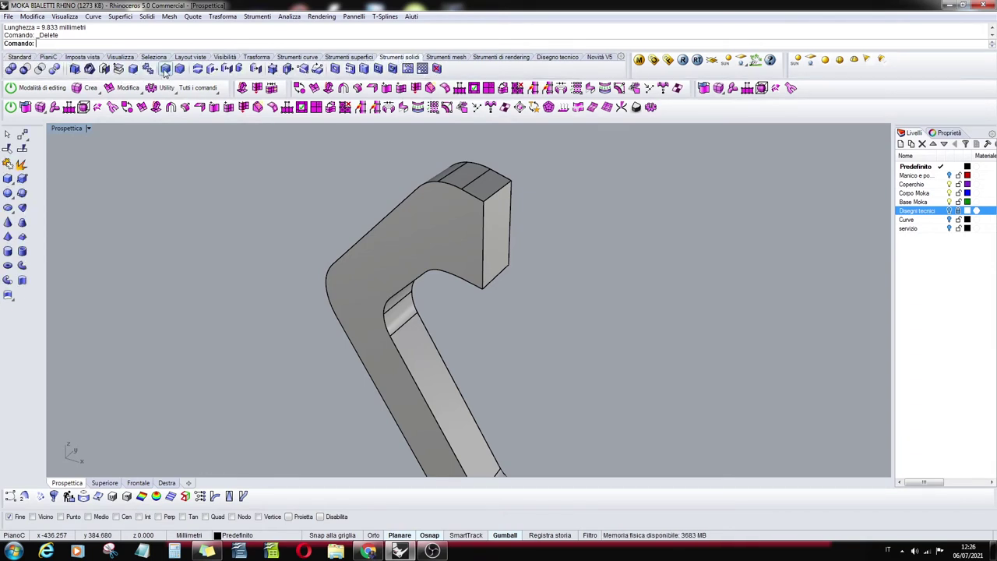
left_click(165, 70)
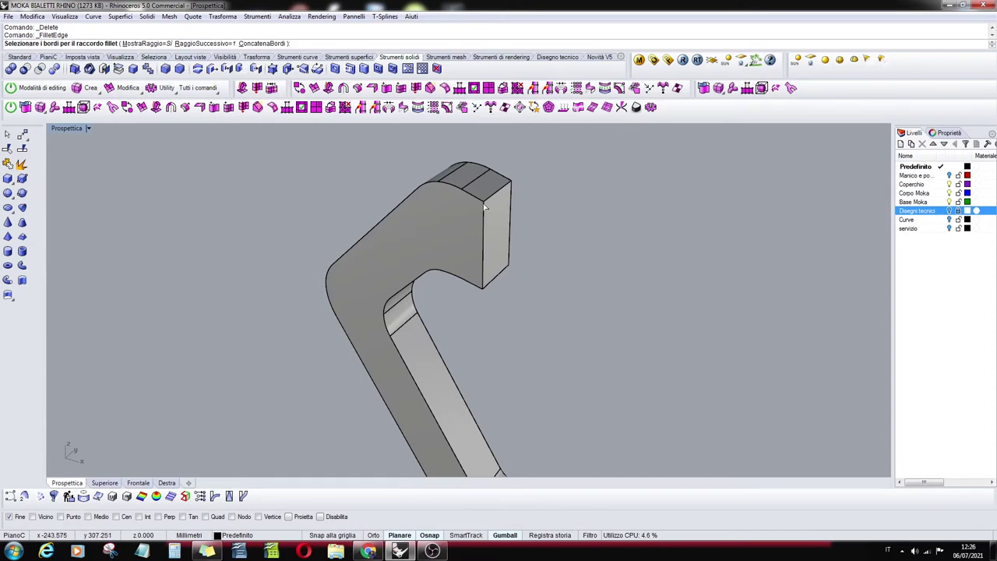
type("0.4")
key("Return")
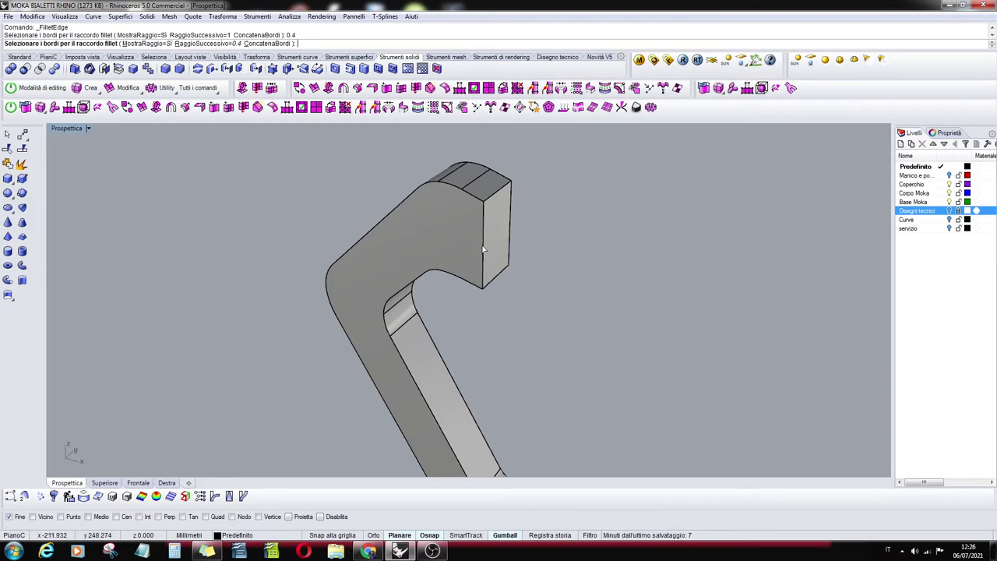
left_click_drag(478, 302, 532, 179)
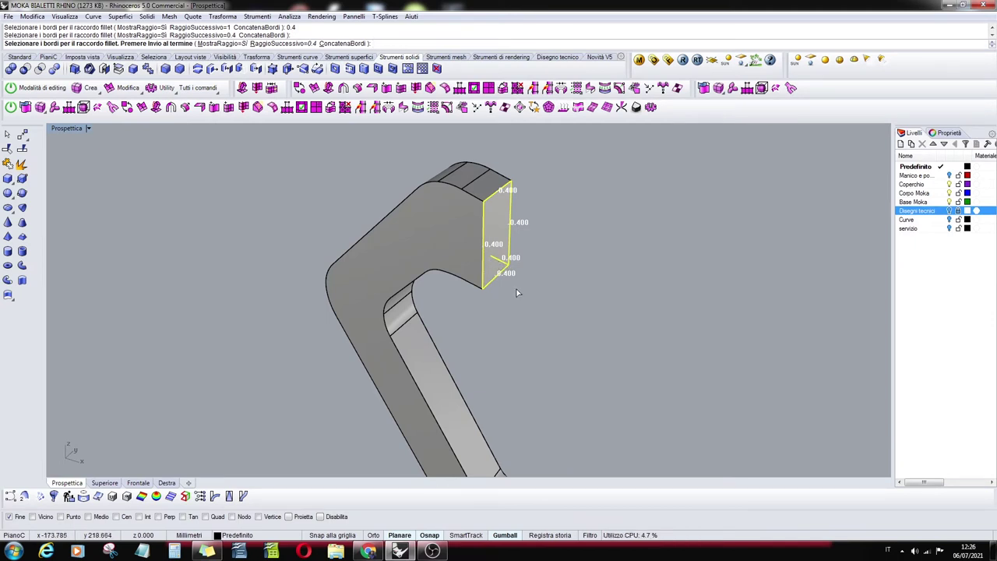
left_click(494, 260)
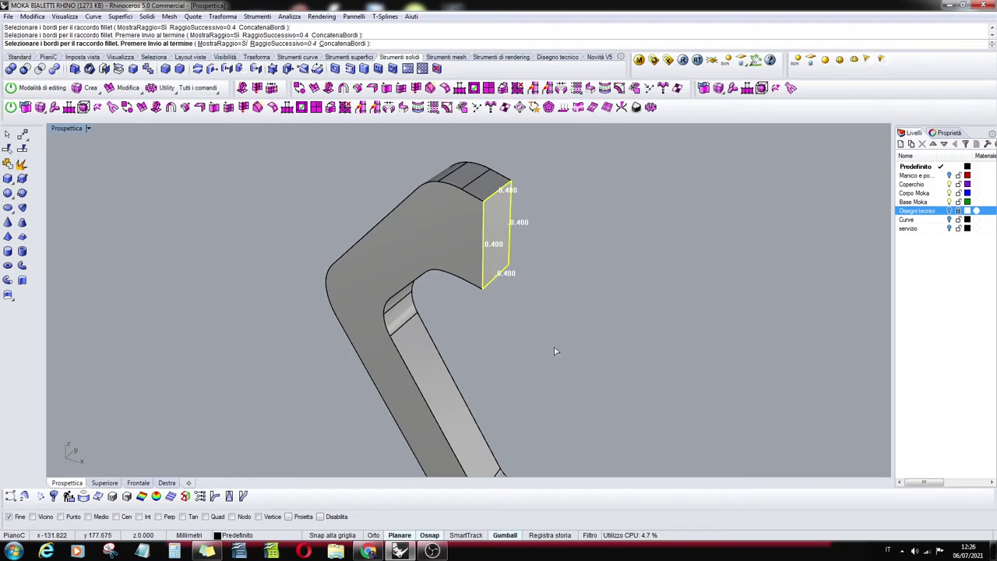
right_click_drag(554, 352, 576, 257)
left_click_drag(466, 382, 556, 300)
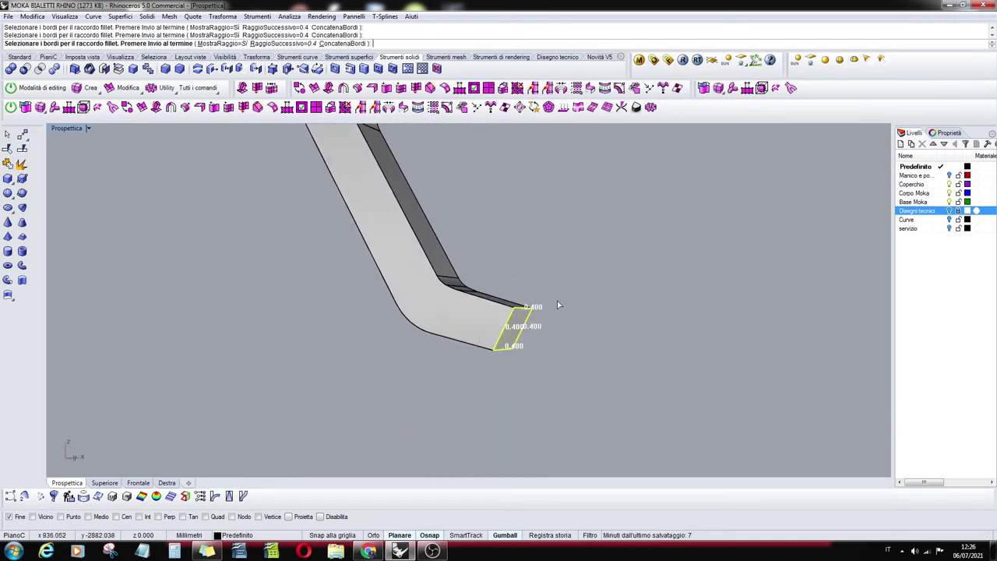
right_click_drag(437, 234, 514, 289)
right_click_drag(304, 169, 454, 230, "shift")
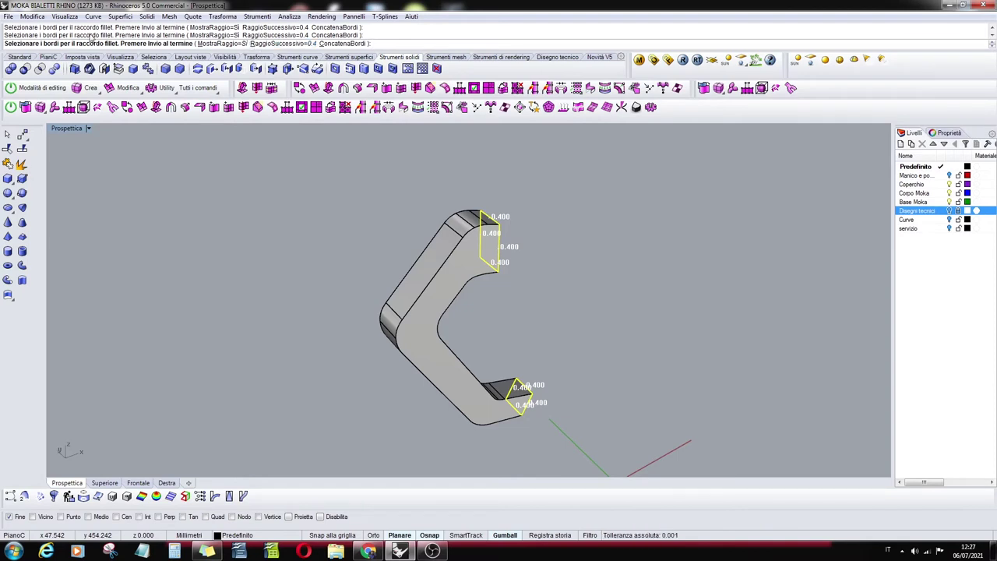
Assign a 4.5 mm fillet radius to the handle's long outline edges on both sides and apply the fillets
left_click(273, 43)
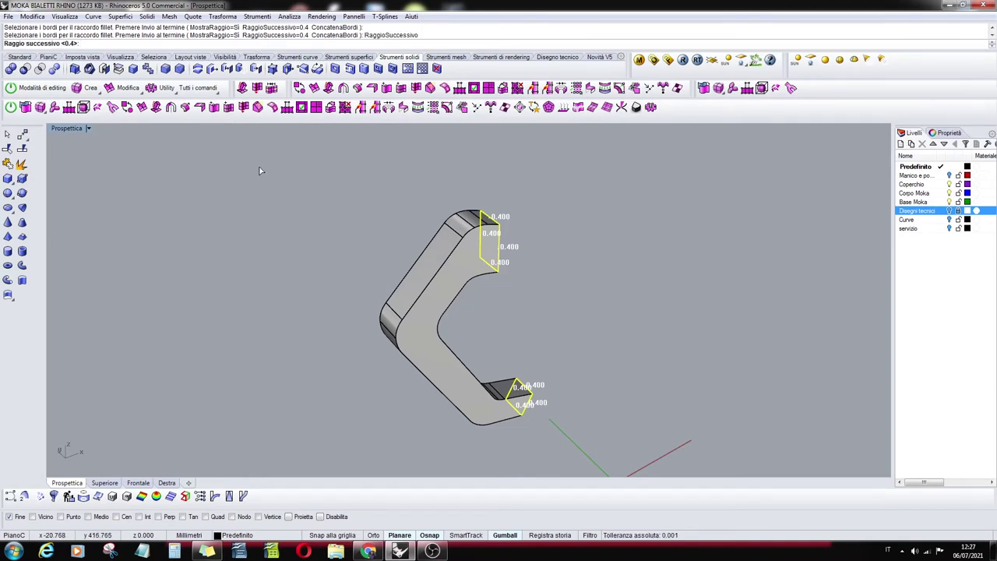
type("4.5")
key("Return")
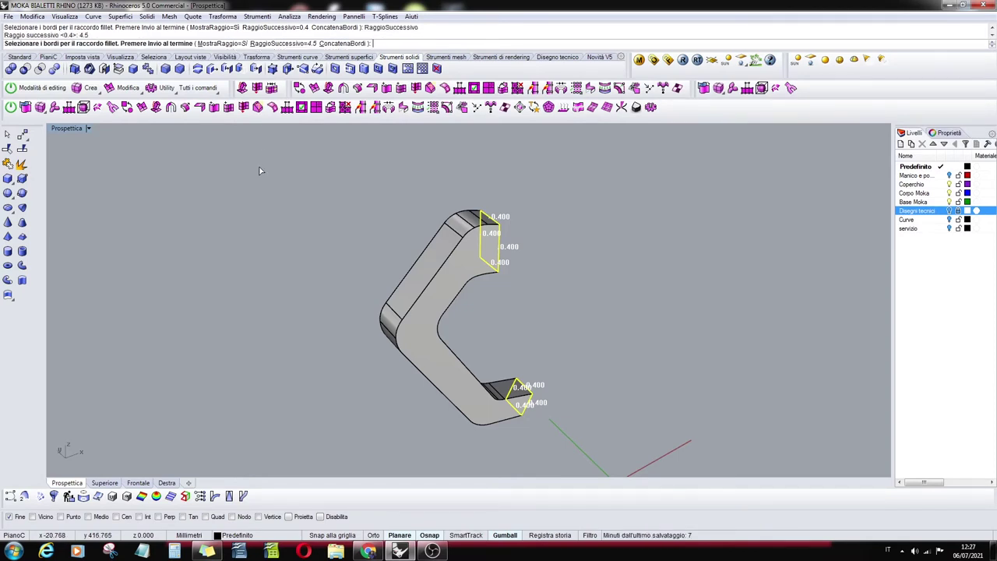
left_click_drag(358, 183, 579, 467)
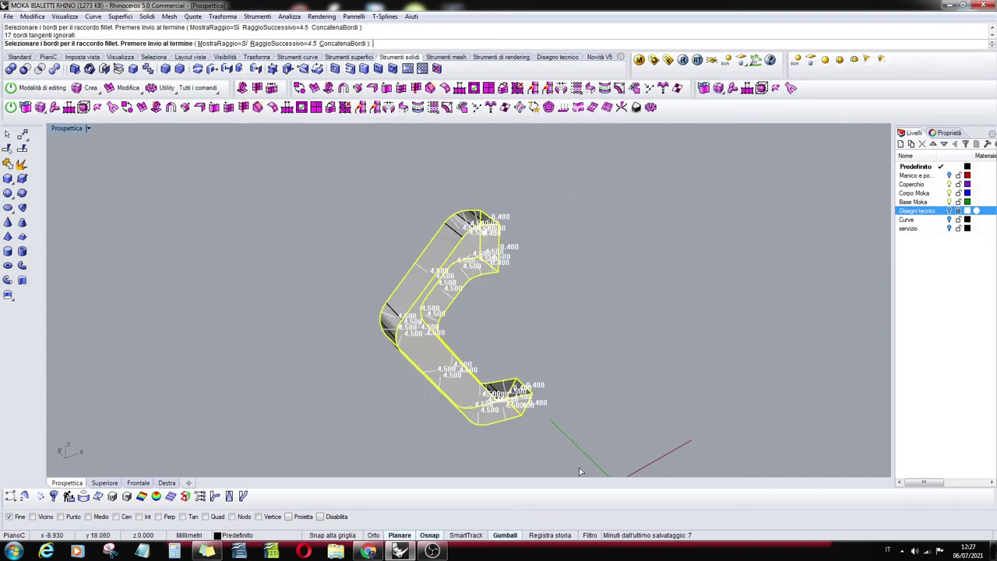
right_click_drag(402, 403, 382, 317)
scroll(382, 317, "up", 5)
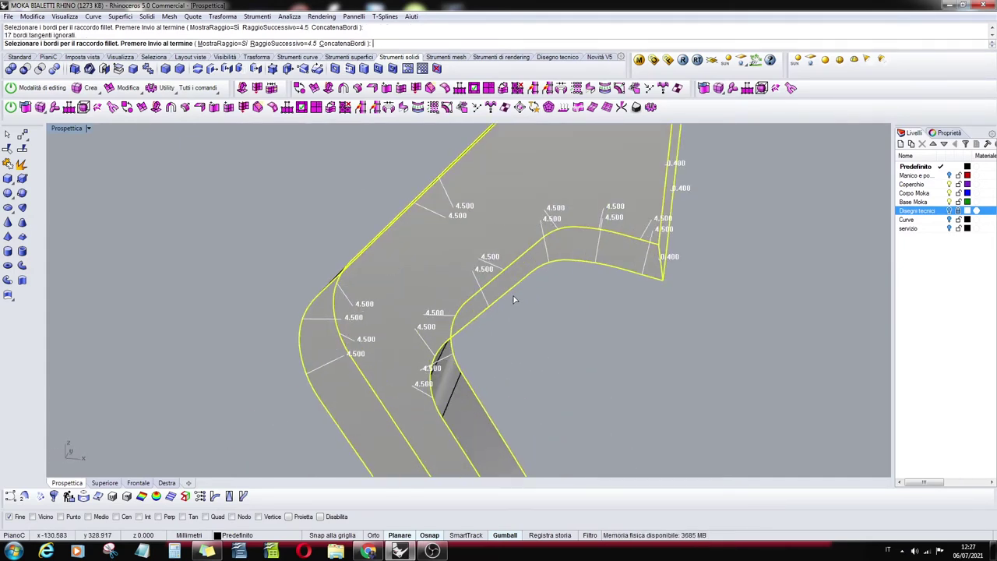
scroll(550, 247, "up", 2)
right_click_drag(550, 248, 557, 216)
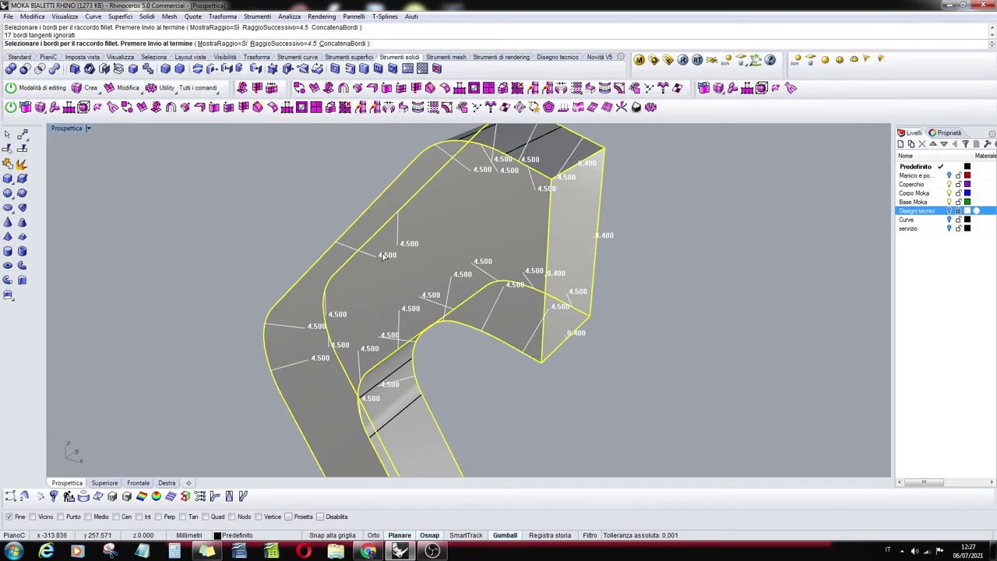
scroll(465, 337, "down", 5)
right_click_drag(507, 363, 622, 309)
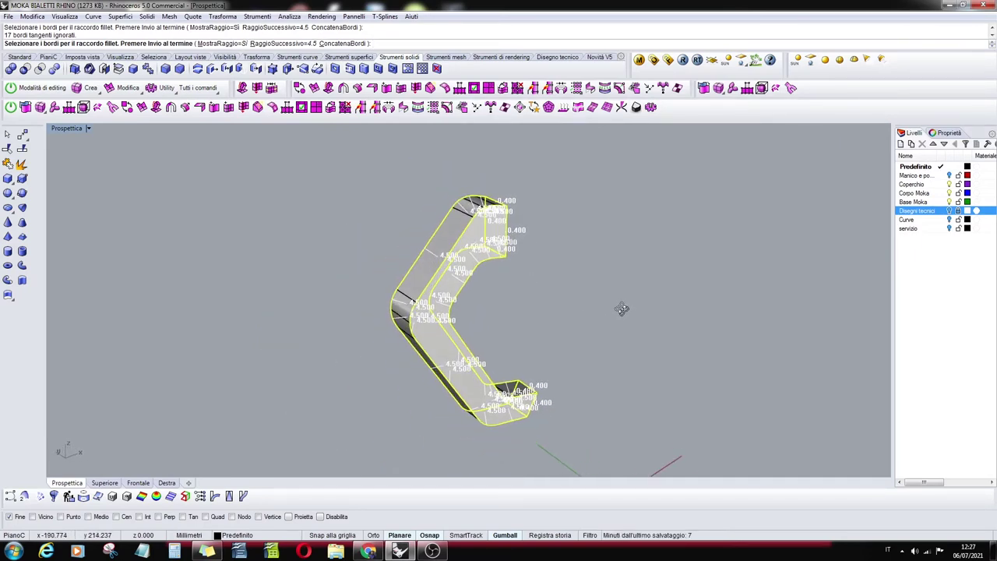
key("Return")
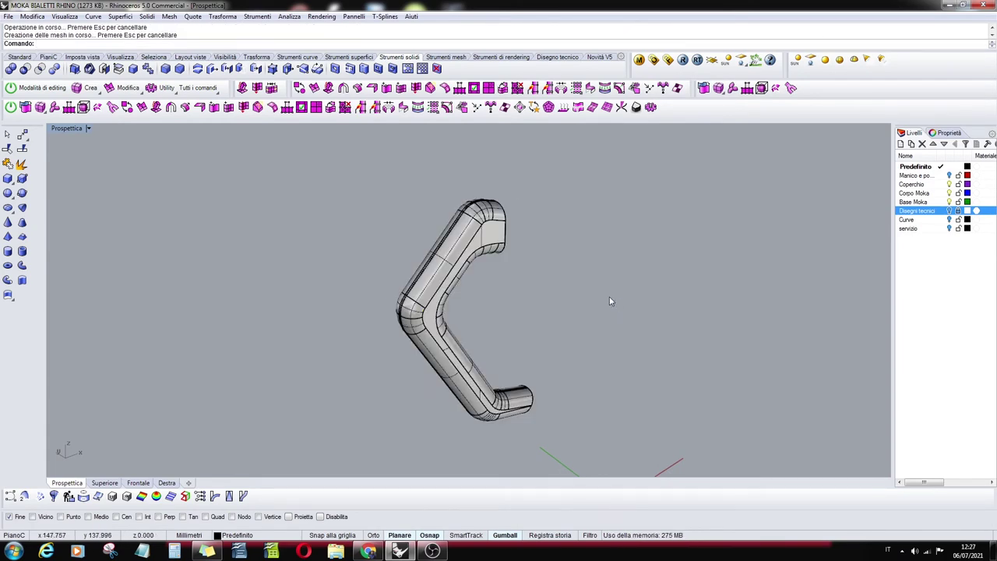
Inspect the rounded handle around its bends and end faces, and undo the edge fillet
right_click_drag(610, 298, 430, 274)
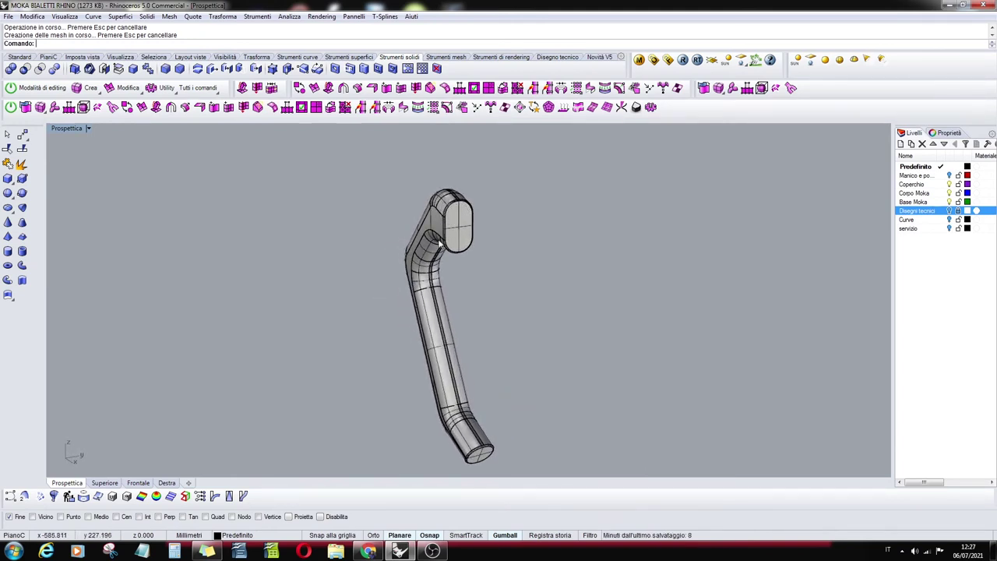
right_click_drag(415, 288, 473, 272)
scroll(469, 207, "up", 5)
scroll(460, 226, "down", 2)
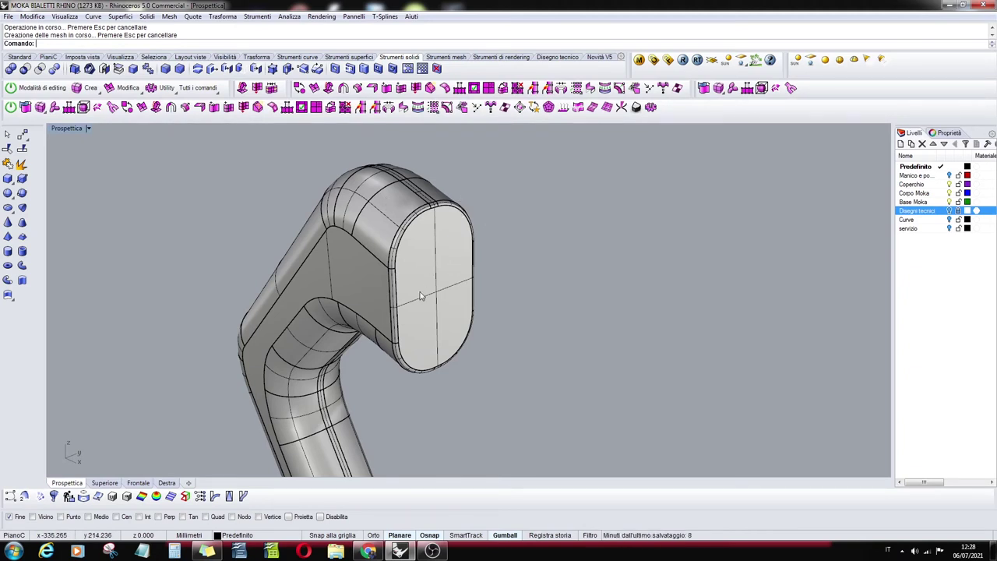
key("ctrl+z")
Start a new edge fillet with a 3 mm radius and select all of the handle's non-tangent edges
scroll(523, 262, "down", 5)
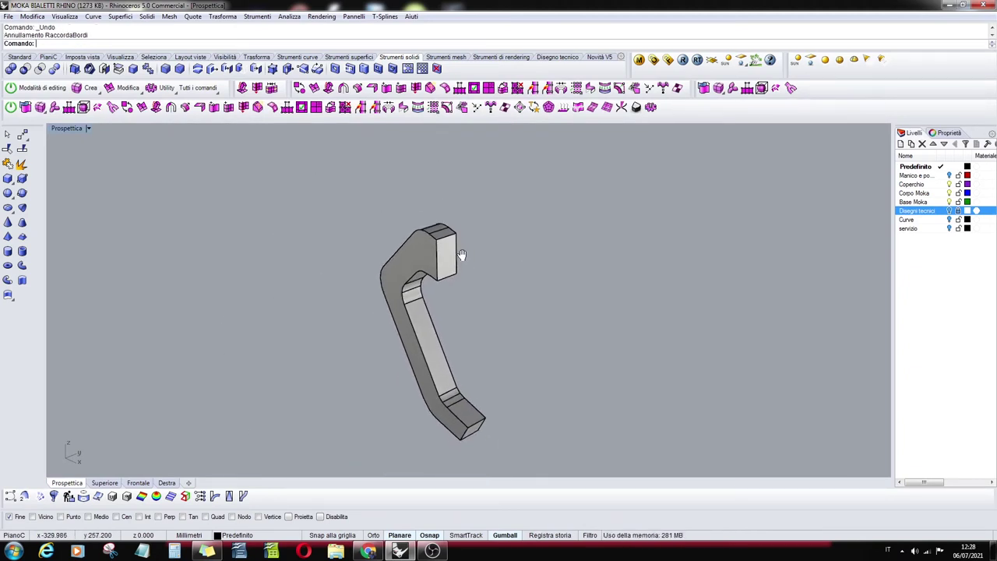
left_click(166, 69)
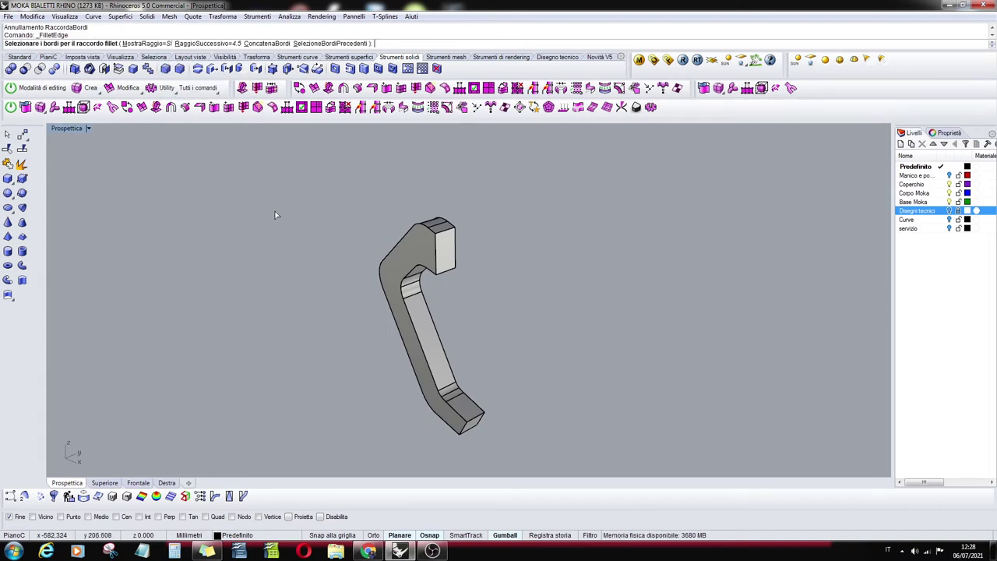
type("3")
key("Return")
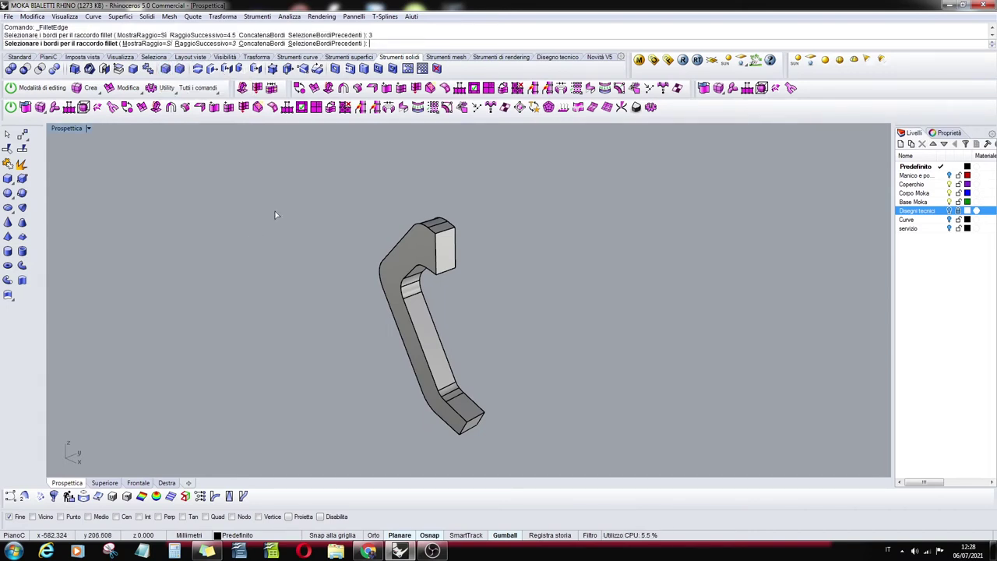
left_click_drag(340, 200, 553, 444)
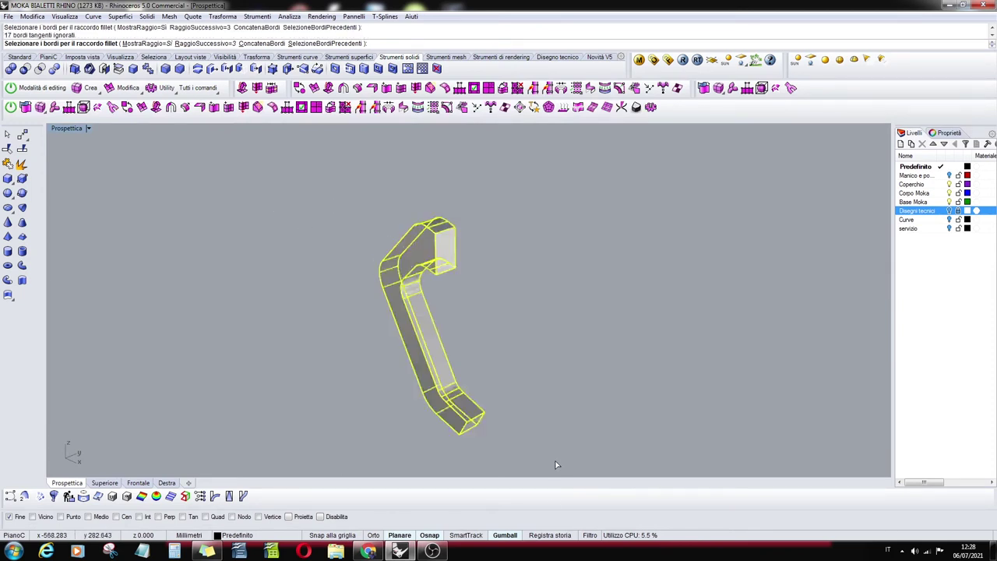
Remove the four edges of both the upper and lower end faces from the 3 mm fillet selection
scroll(420, 228, "up", 3)
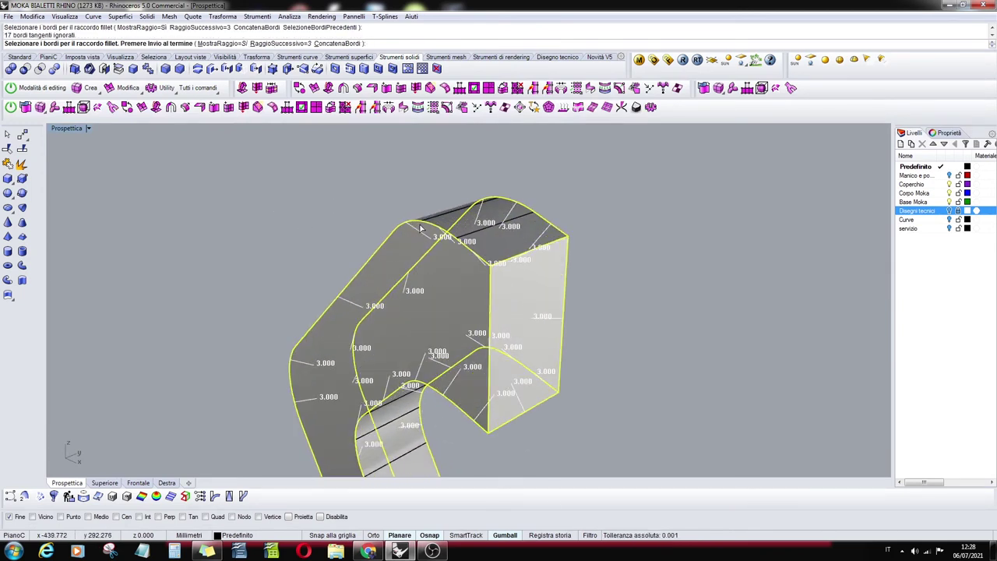
left_click(504, 261)
left_click(492, 296)
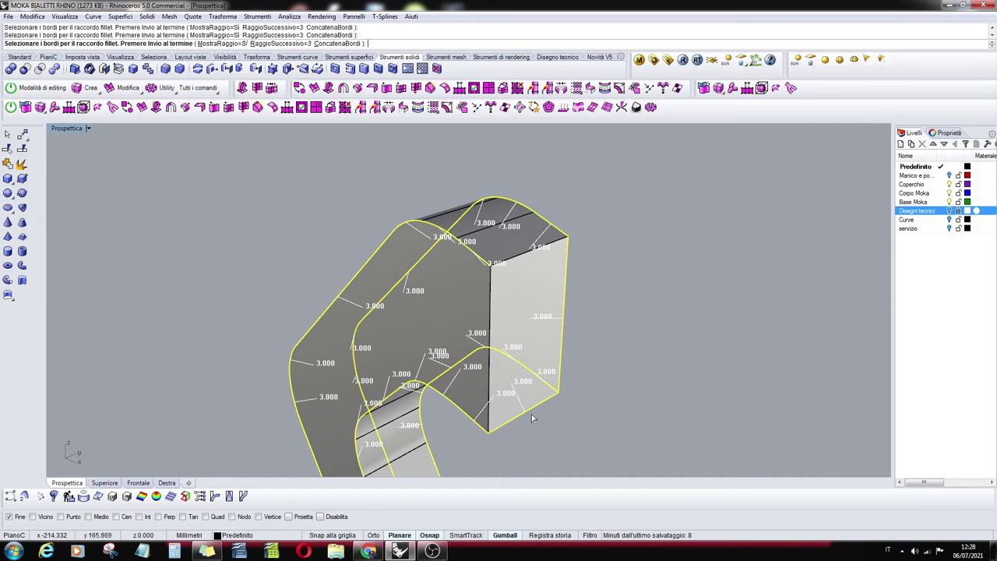
left_click(534, 413)
left_click(561, 360)
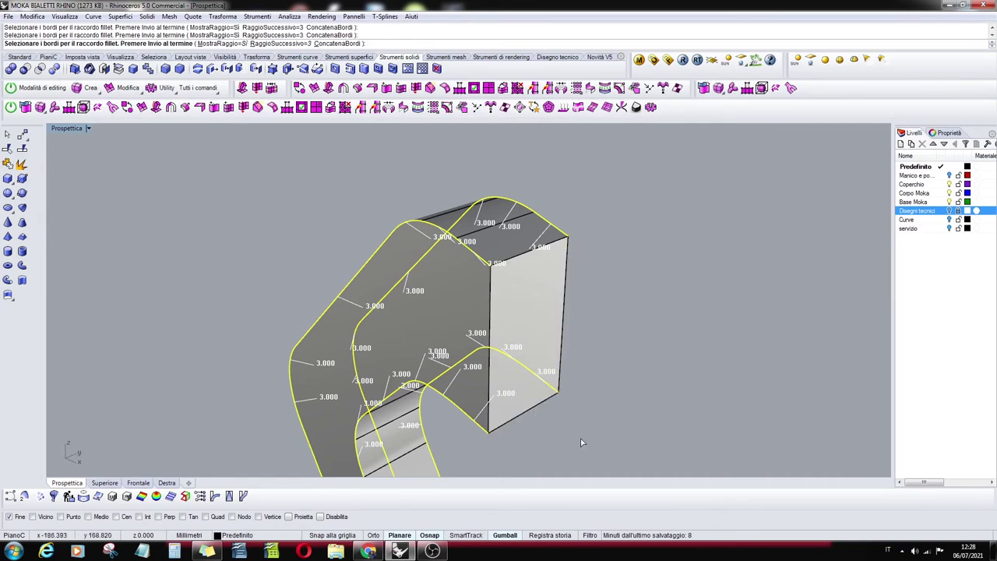
right_click_drag(580, 442, 487, 365)
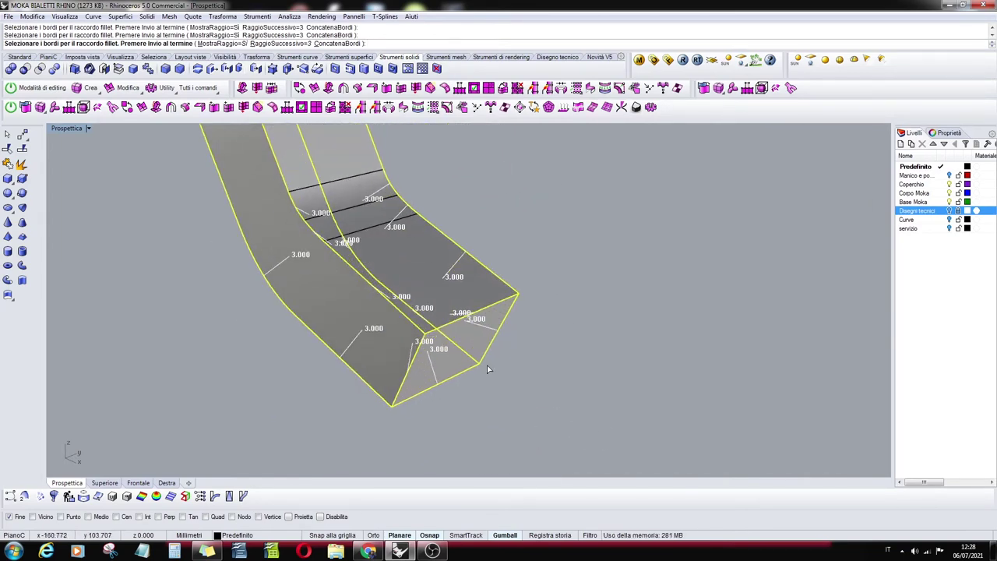
left_click(418, 352)
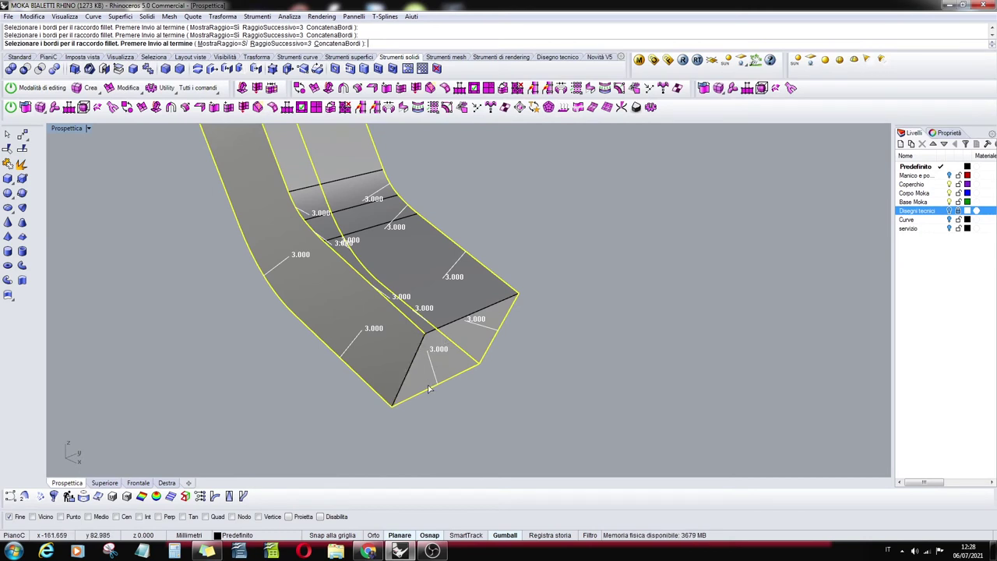
left_click(429, 388)
left_click(503, 320)
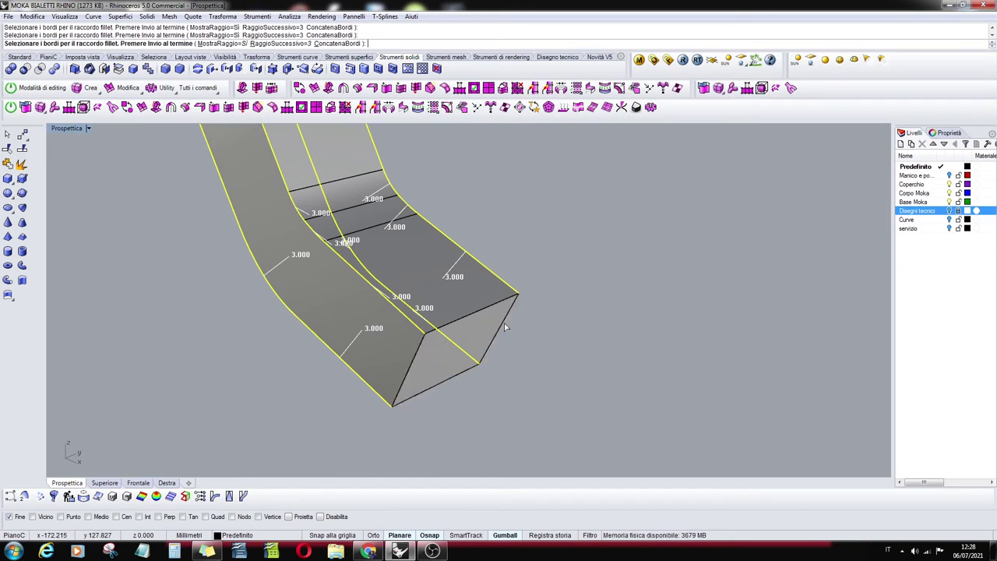
Assign a 0.3 mm radius to the edges of both end faces and apply the fillets to the handle
left_click(286, 43)
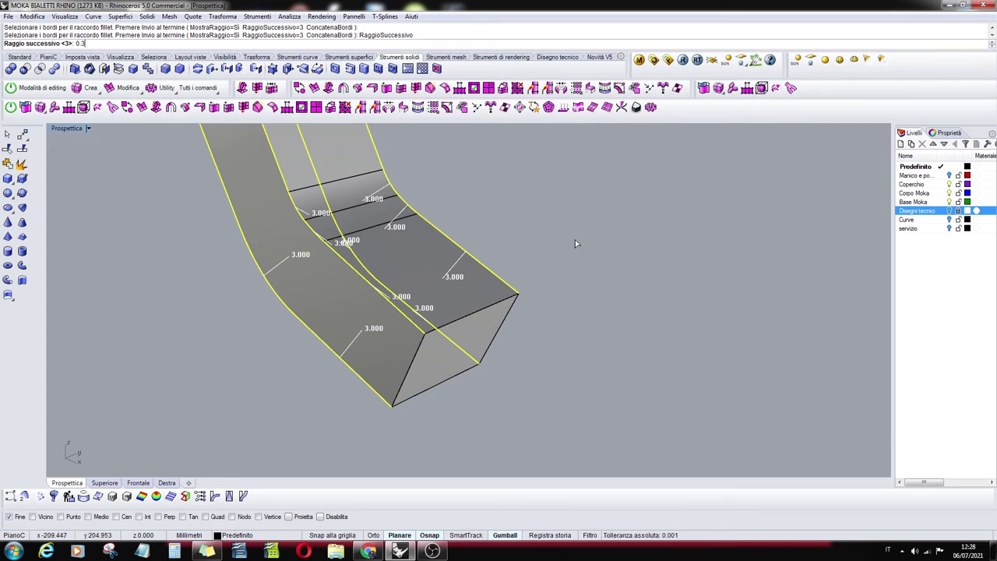
key("Return")
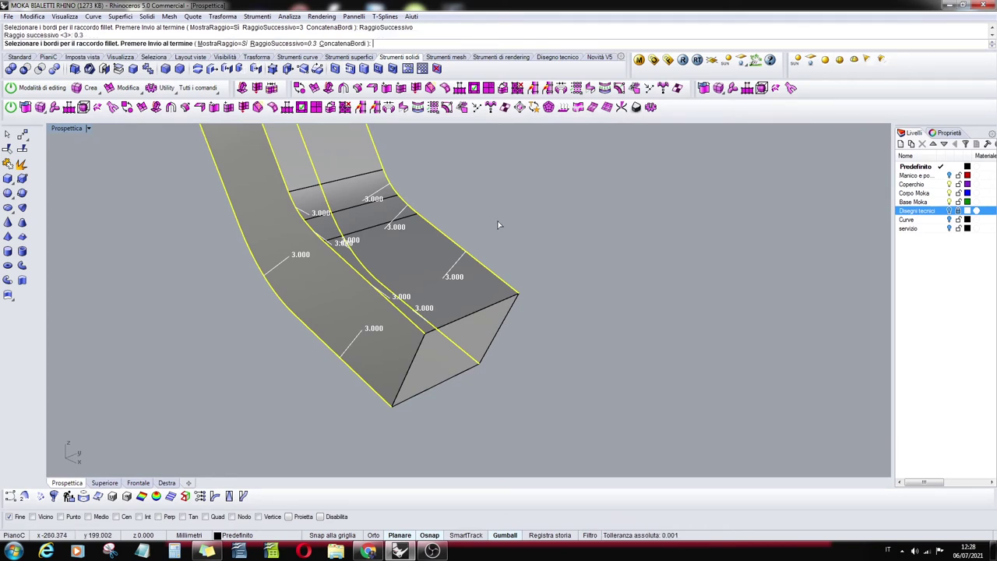
left_click_drag(387, 431, 612, 273)
right_click_drag(491, 216, 478, 311)
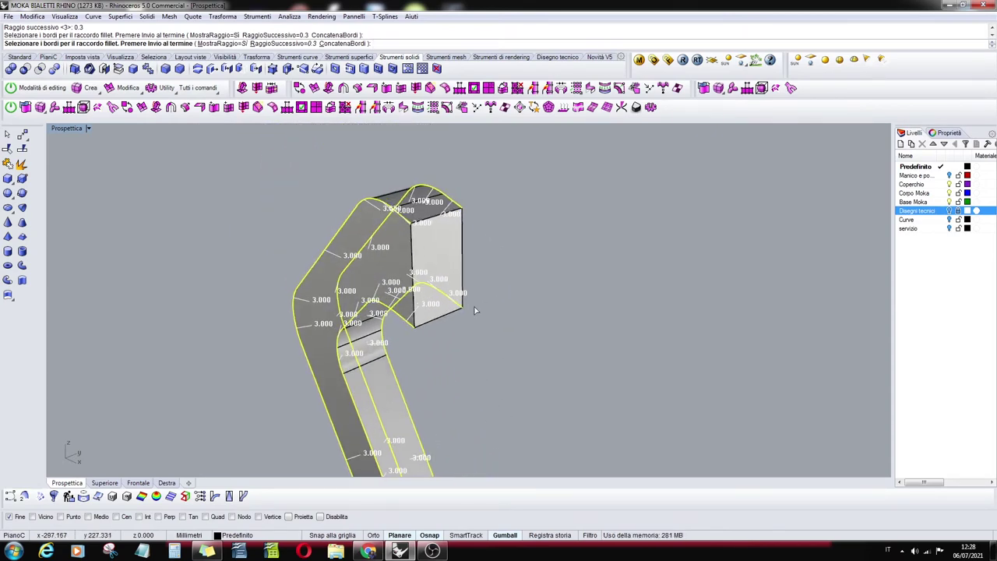
left_click_drag(409, 341, 479, 175)
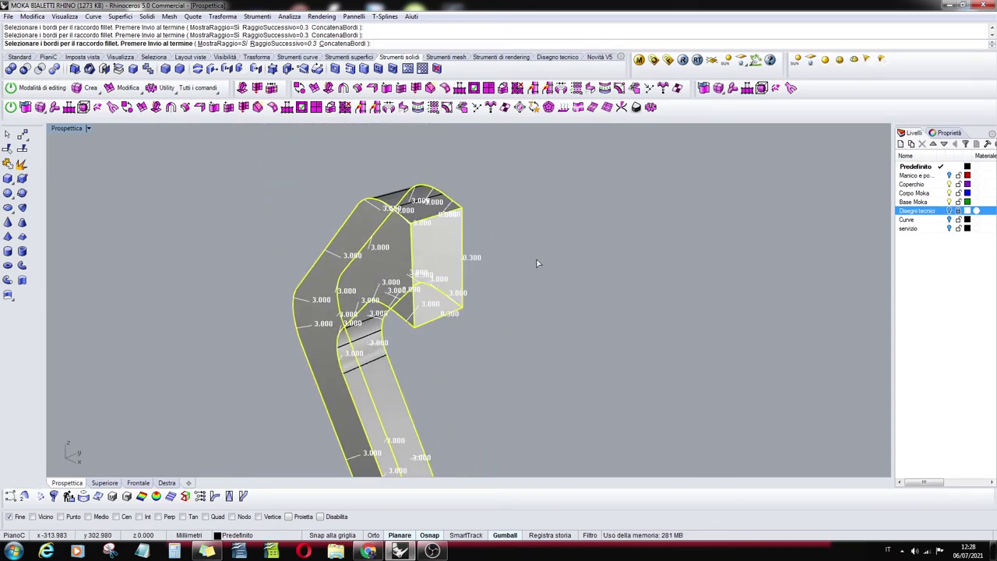
key("Return")
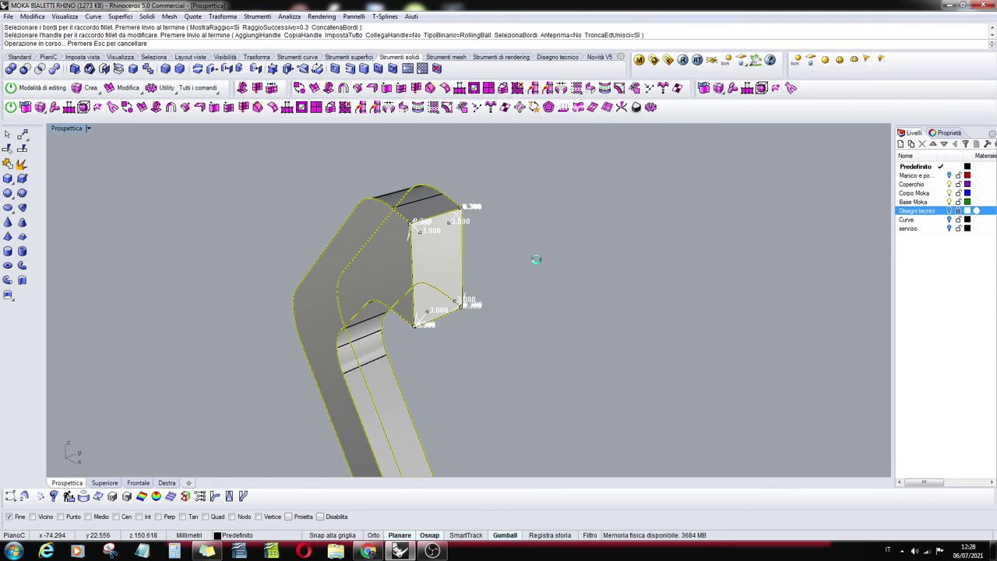